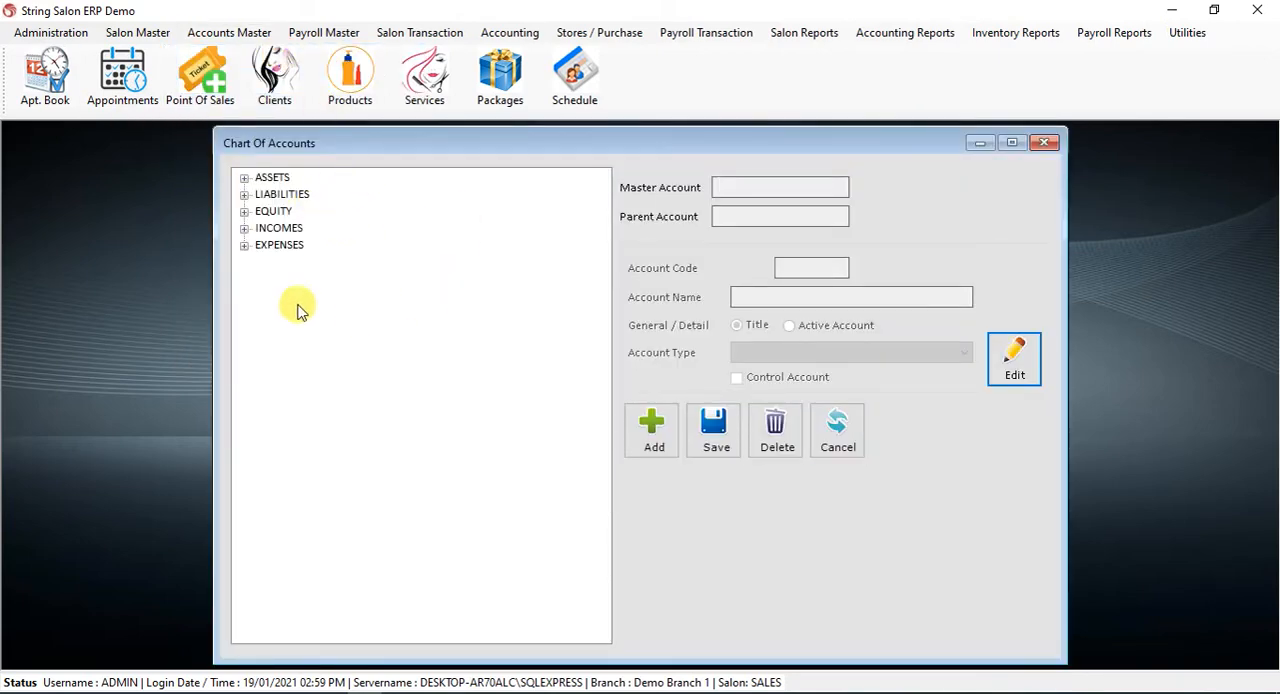
pyautogui.click(245, 179)
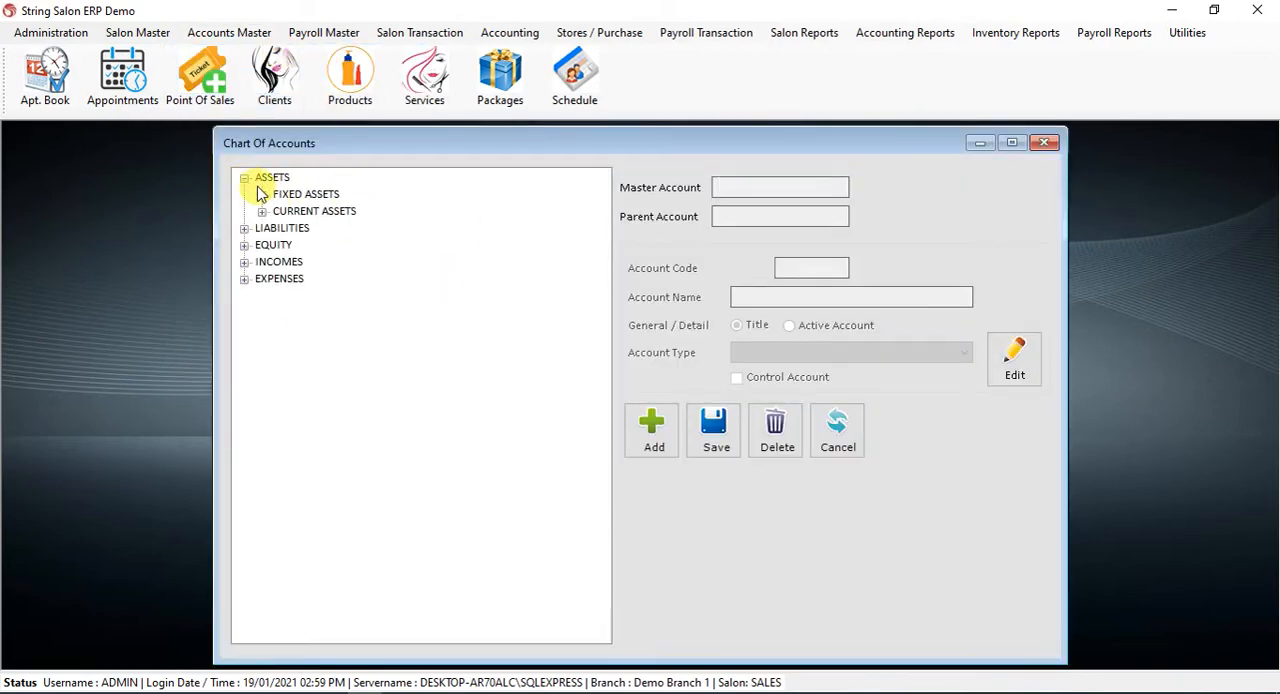
pyautogui.click(245, 179)
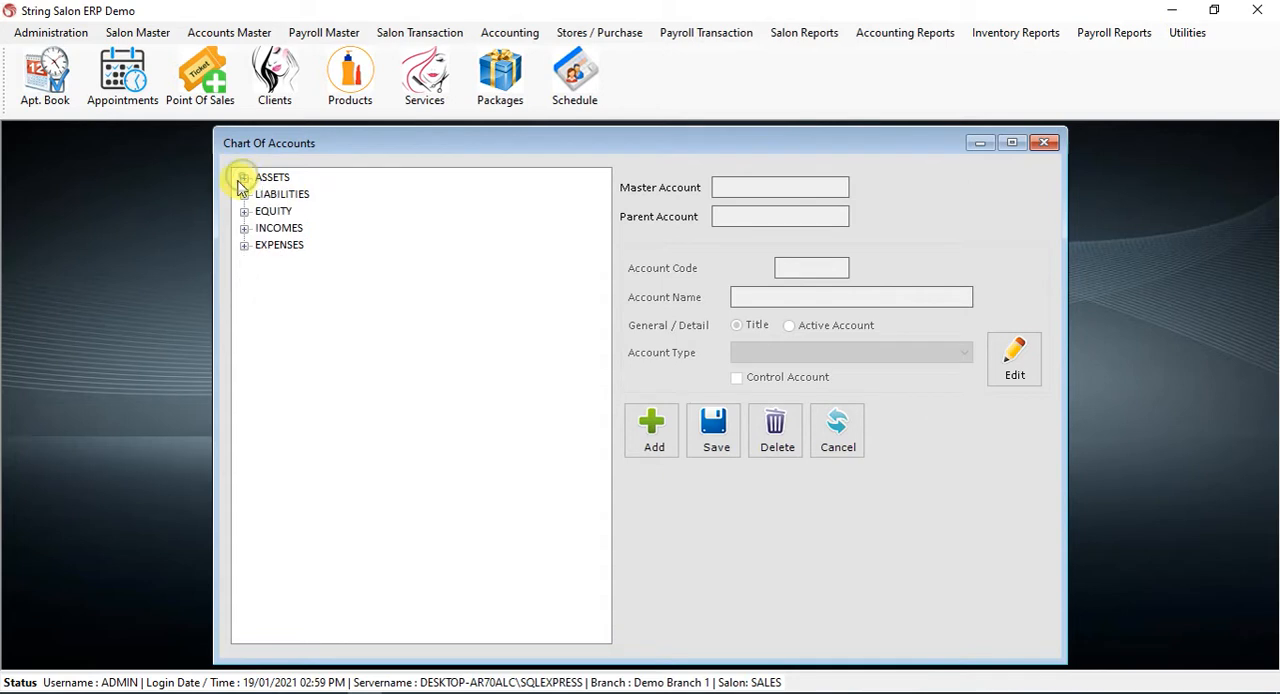
pyautogui.click(236, 37)
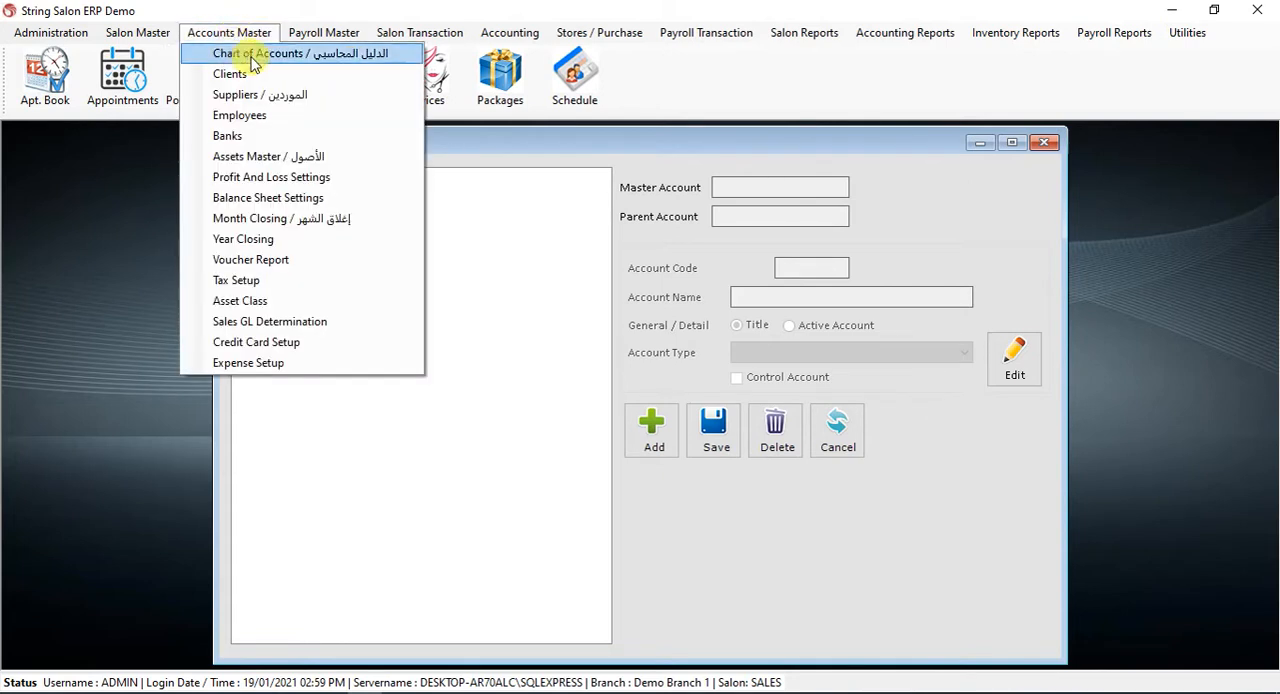
pyautogui.click(611, 137)
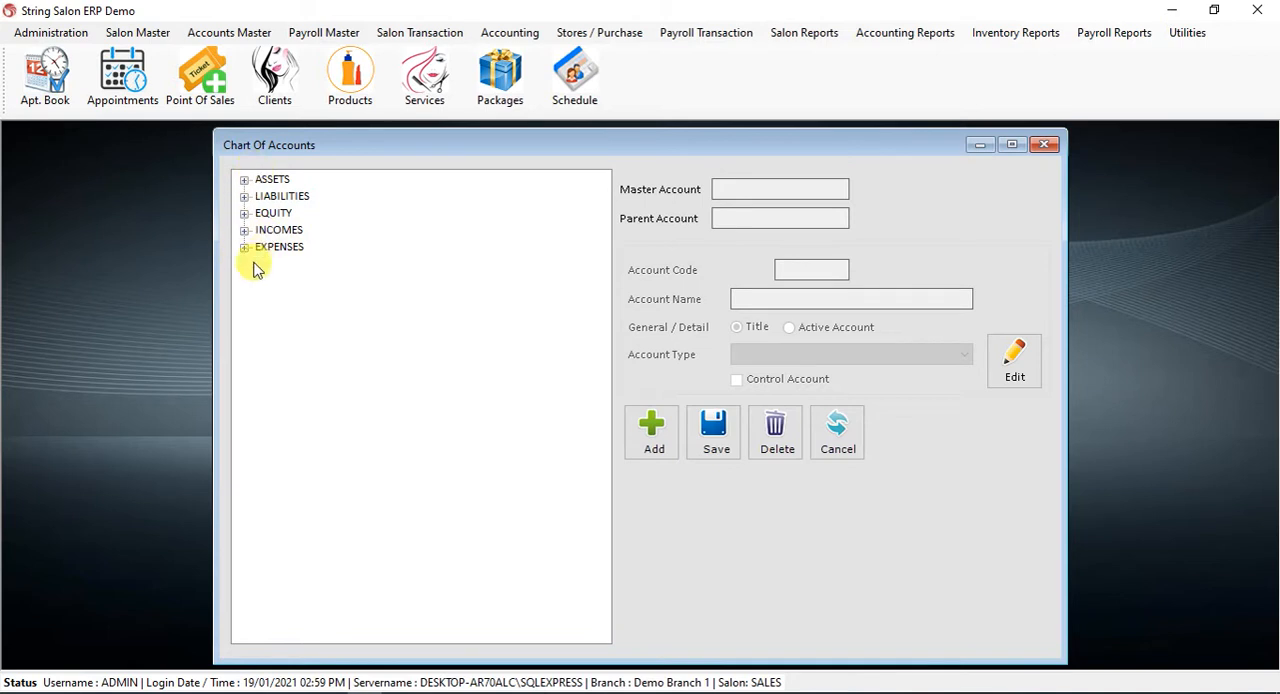
# Examine the sub-accounts under Current Assets, Current Liabilities and Sales VAT in the chart of accounts, collapsing each branch when done
pyautogui.click(245, 180)
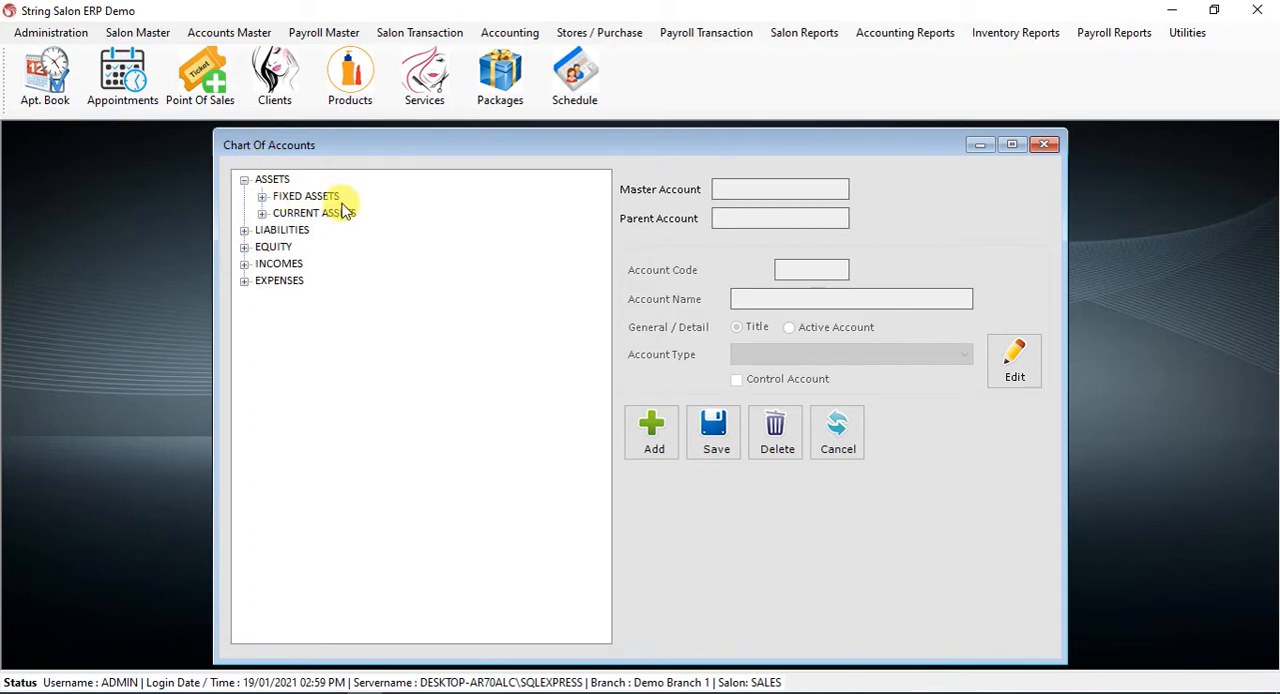
pyautogui.click(262, 213)
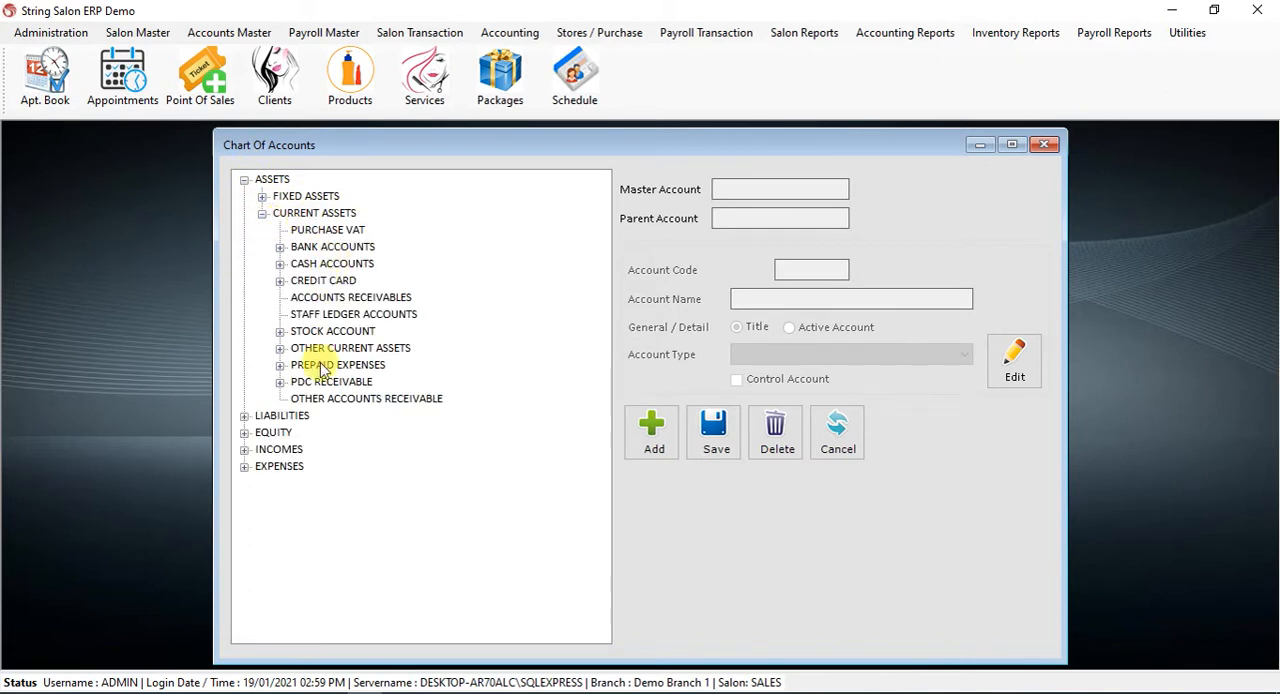
pyautogui.click(245, 416)
pyautogui.click(292, 431)
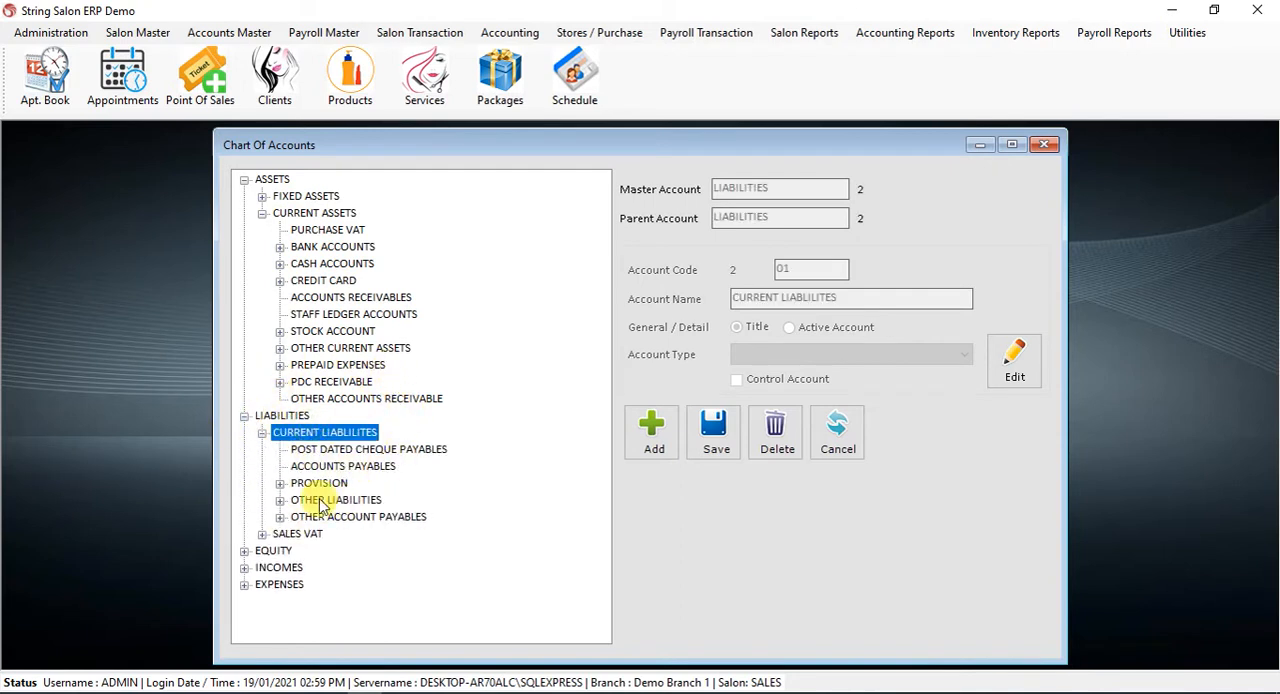
pyautogui.click(262, 534)
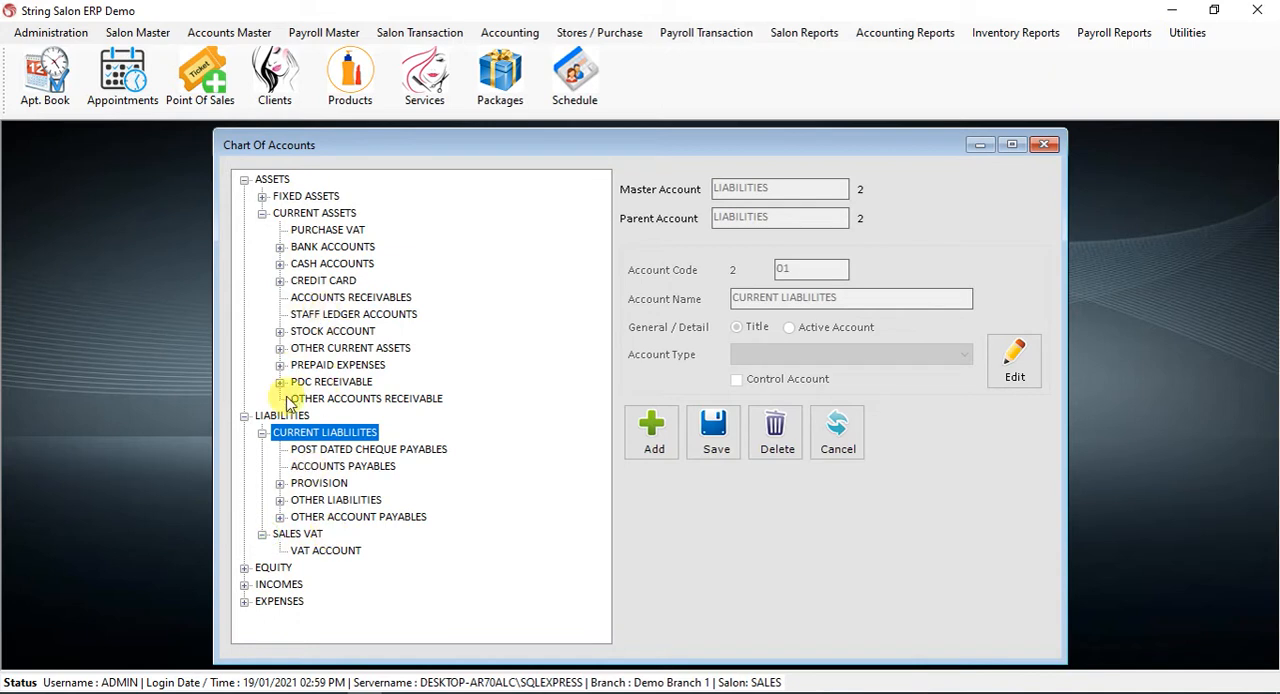
pyautogui.click(244, 180)
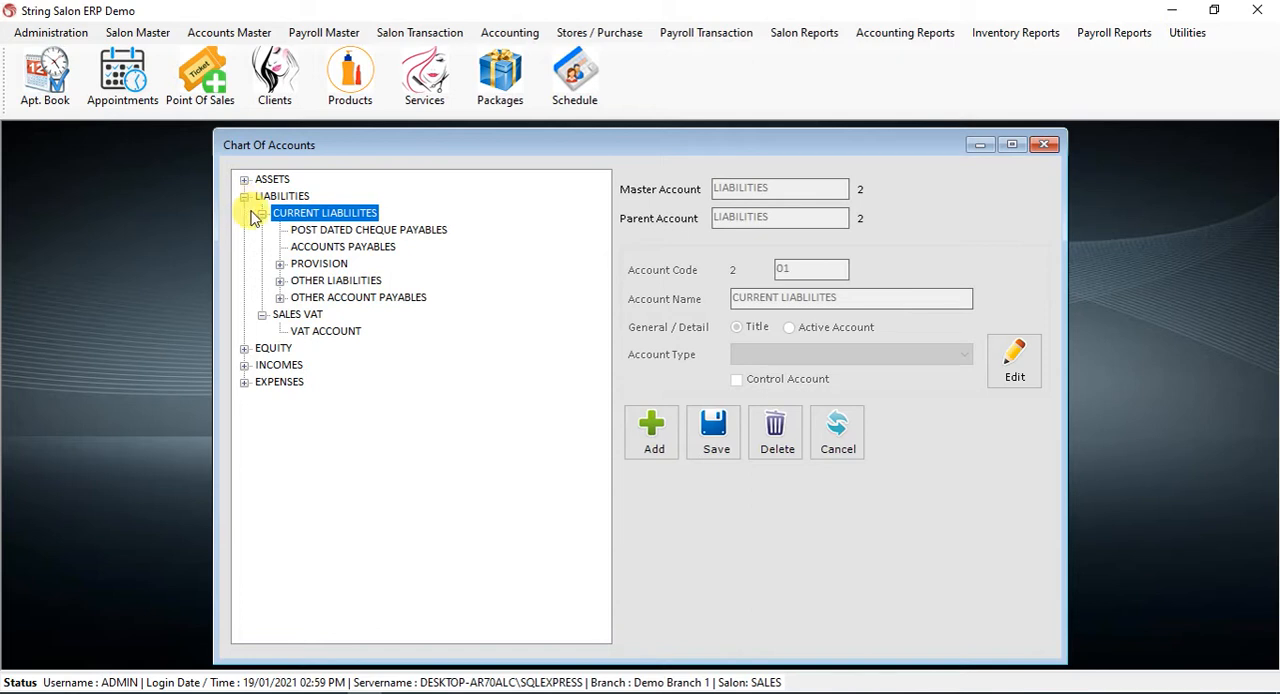
pyautogui.click(261, 213)
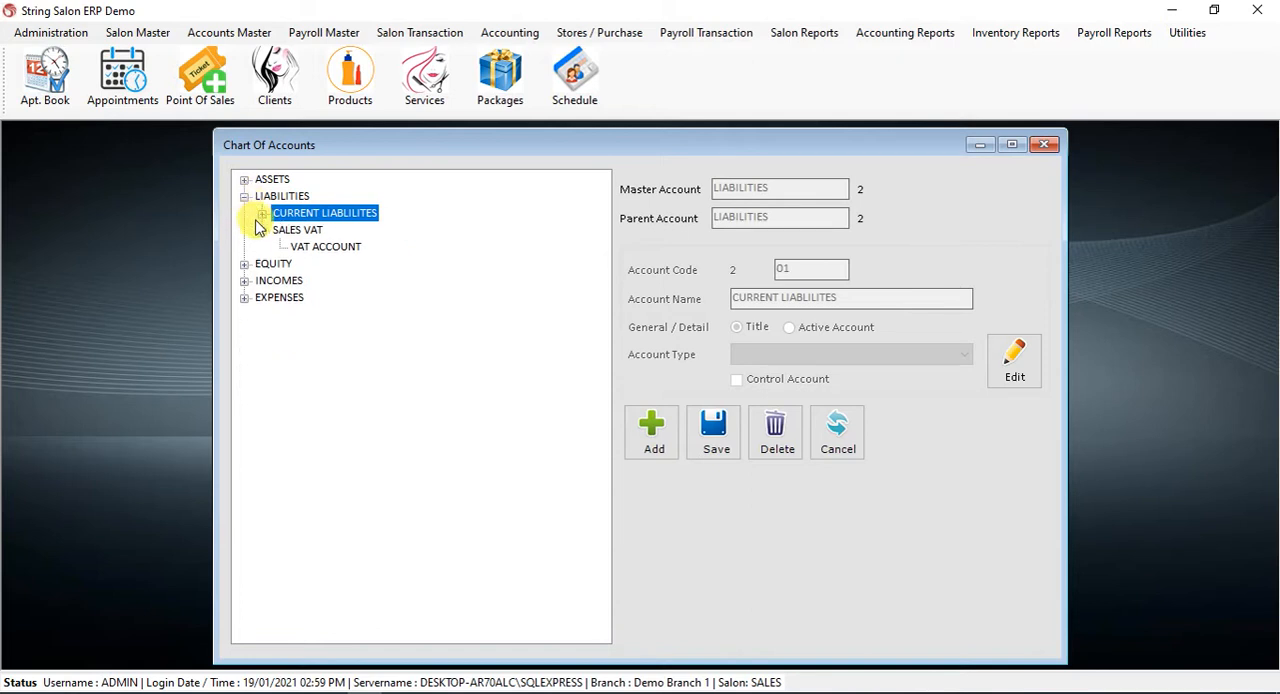
pyautogui.click(261, 230)
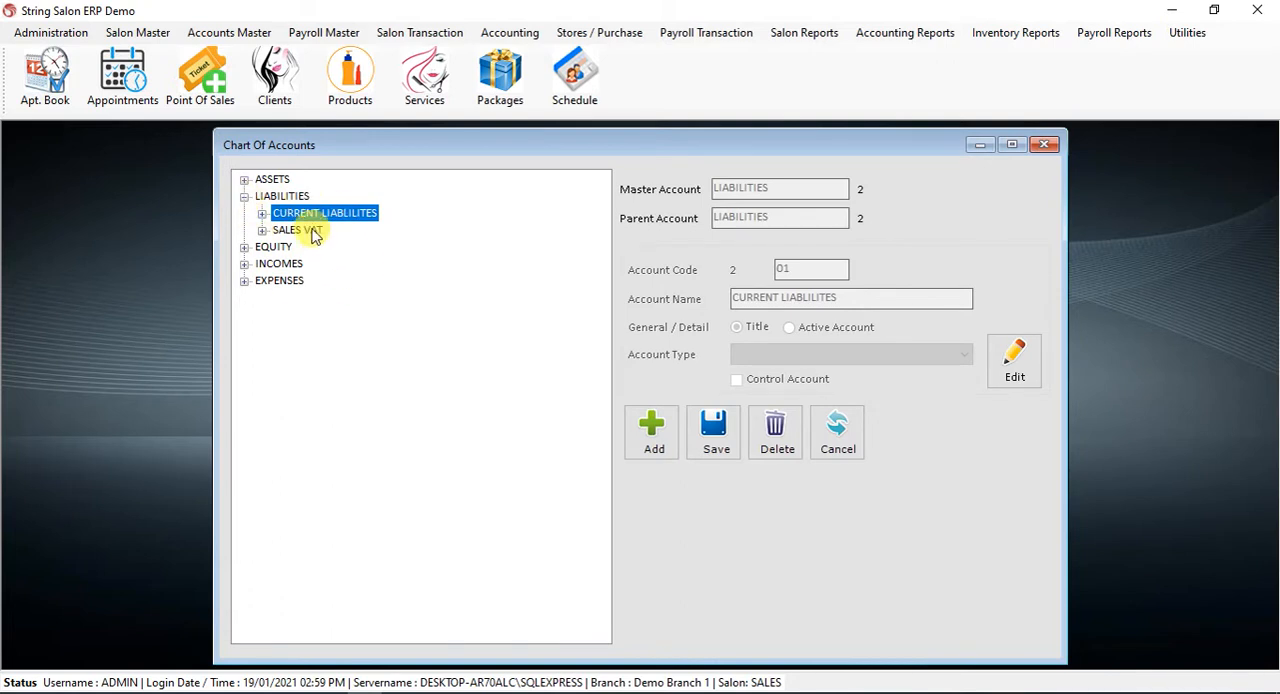
# Open Expense Setup to view its name and expense account fields, and close it without entering anything
pyautogui.click(212, 34)
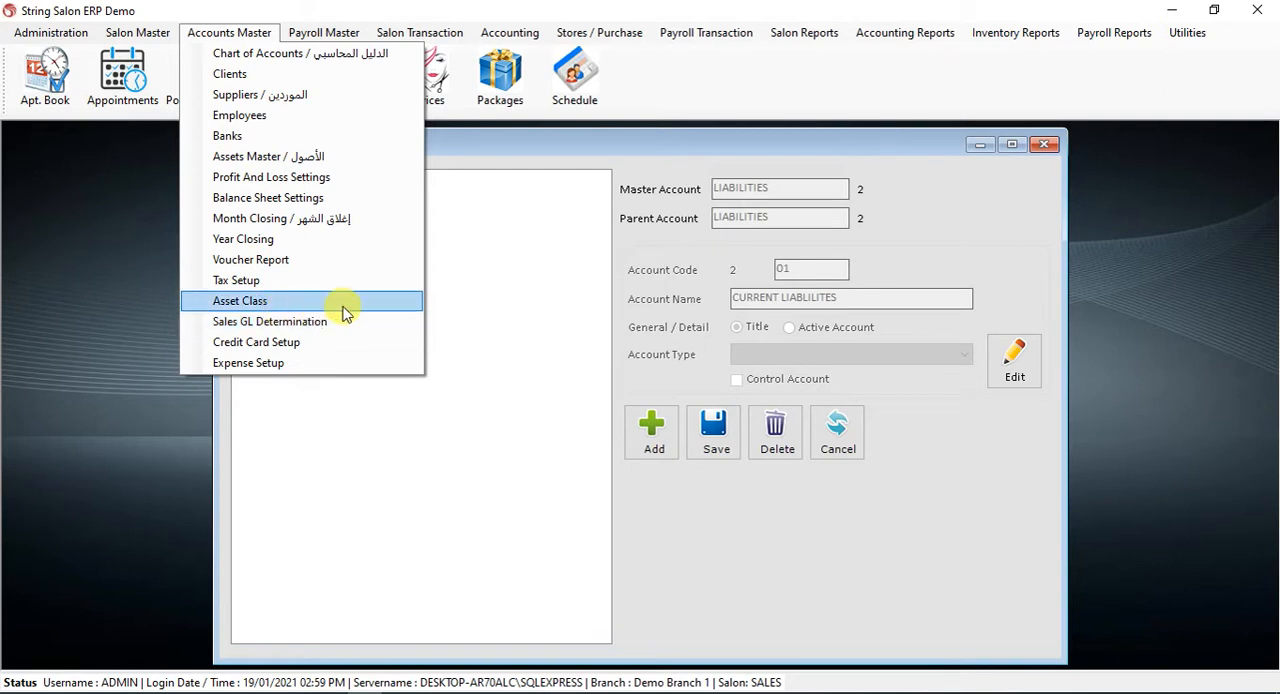
pyautogui.click(343, 364)
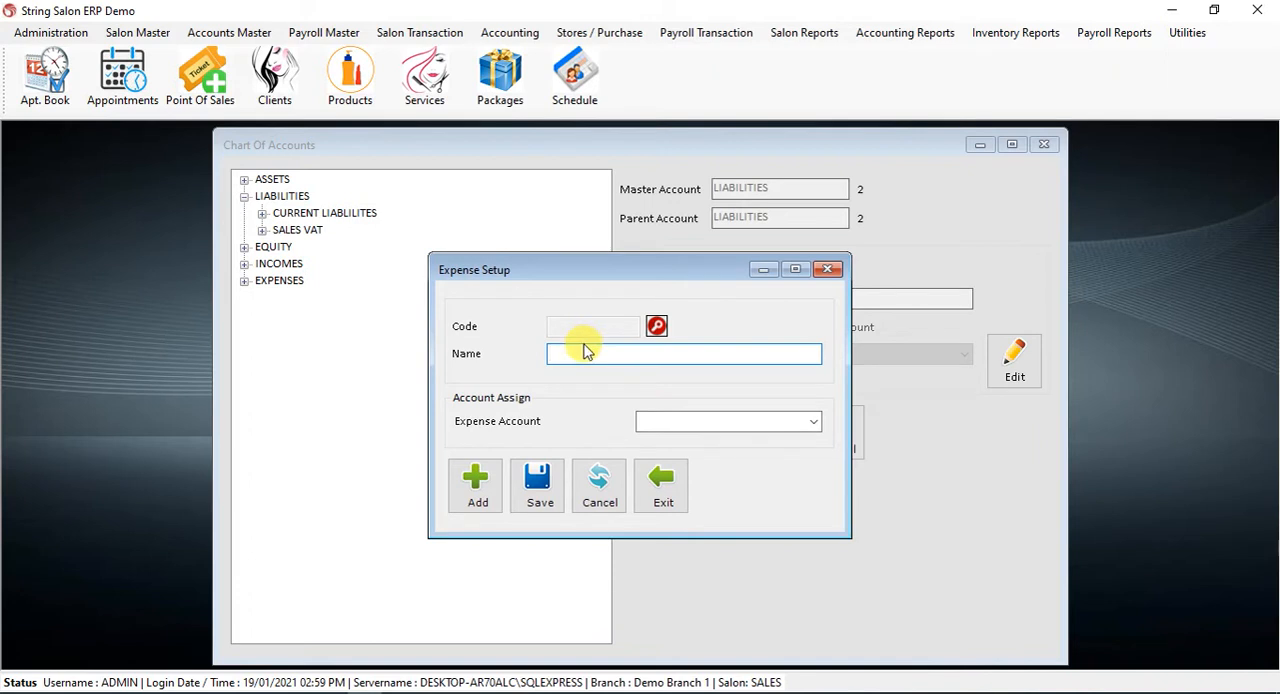
pyautogui.click(688, 418)
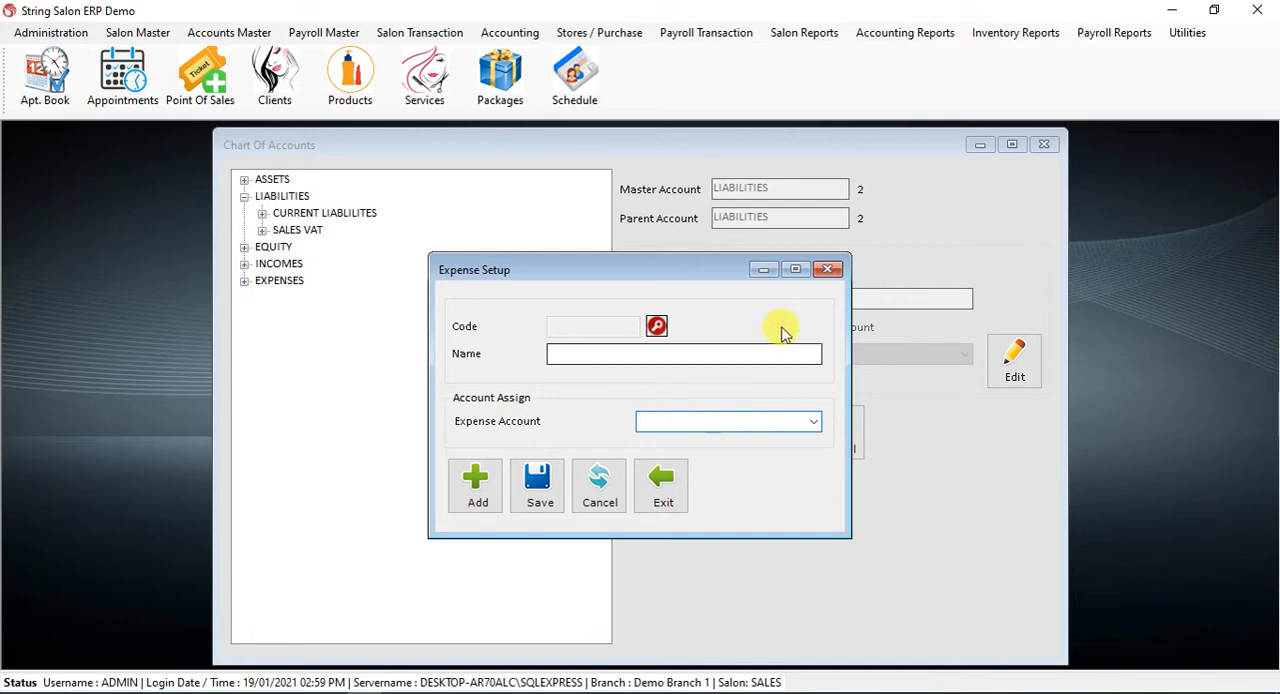
pyautogui.click(827, 269)
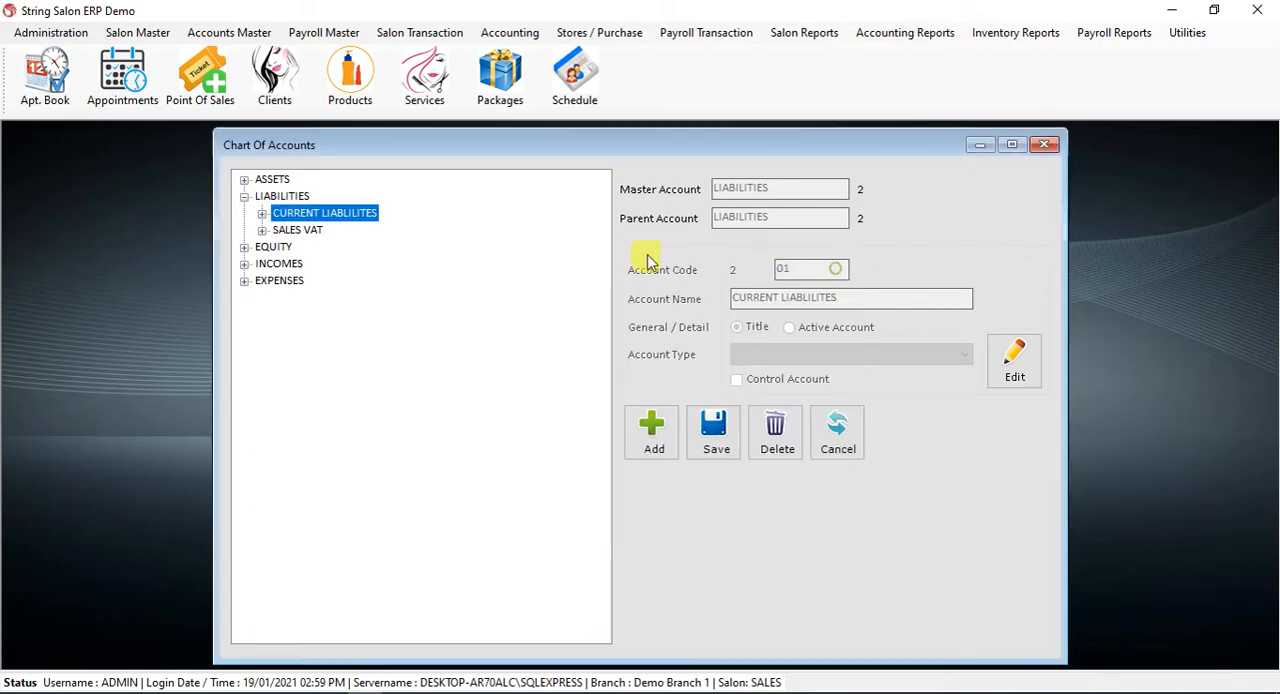
# Look up the Cash record in Credit Card Setup to check its assigned account, and close the form
pyautogui.click(238, 33)
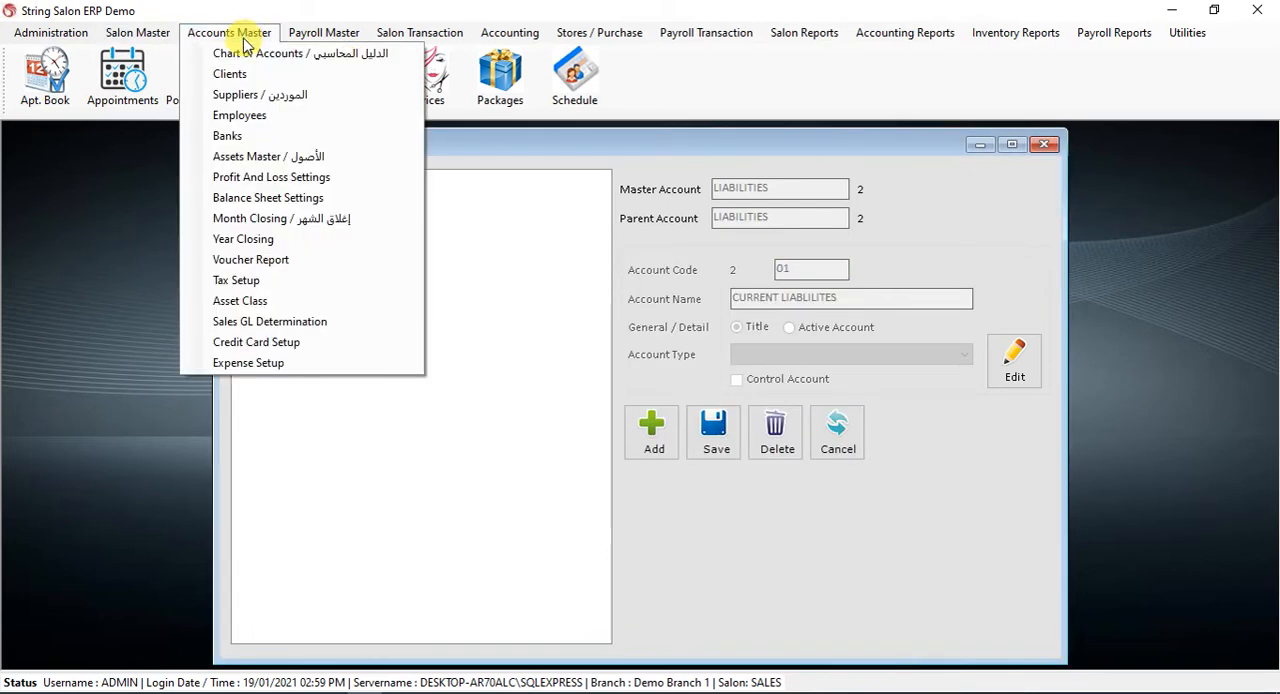
pyautogui.click(300, 342)
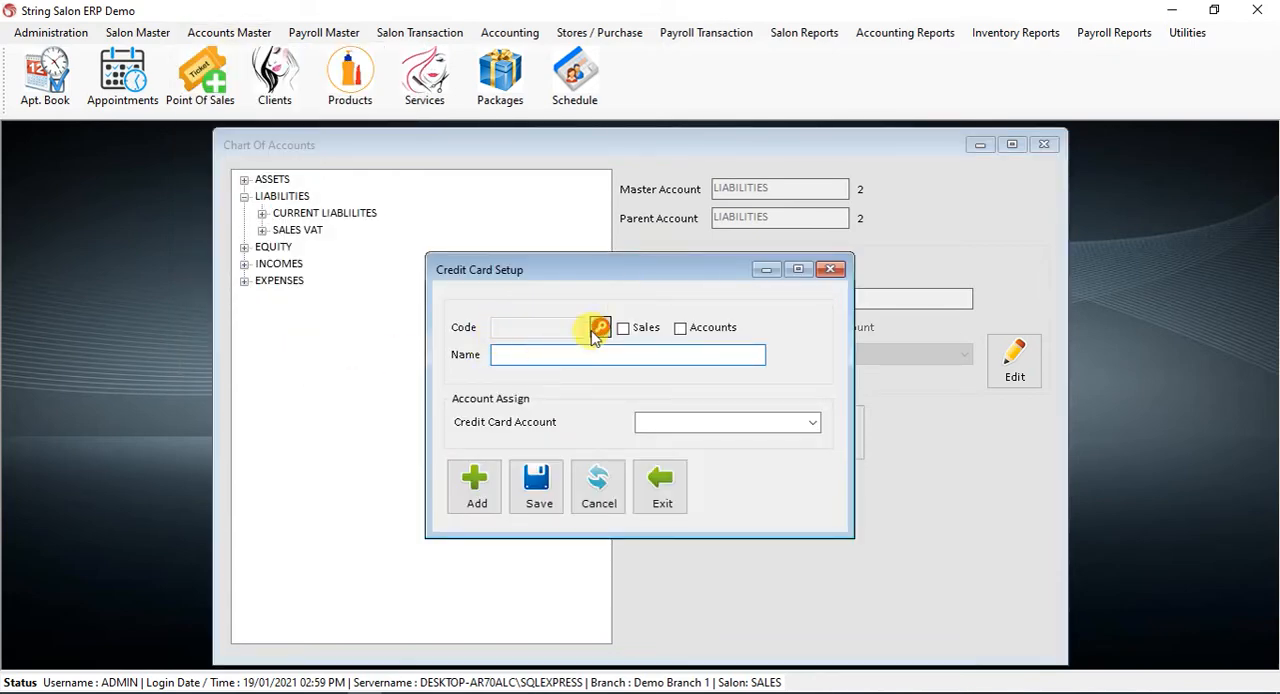
pyautogui.click(599, 330)
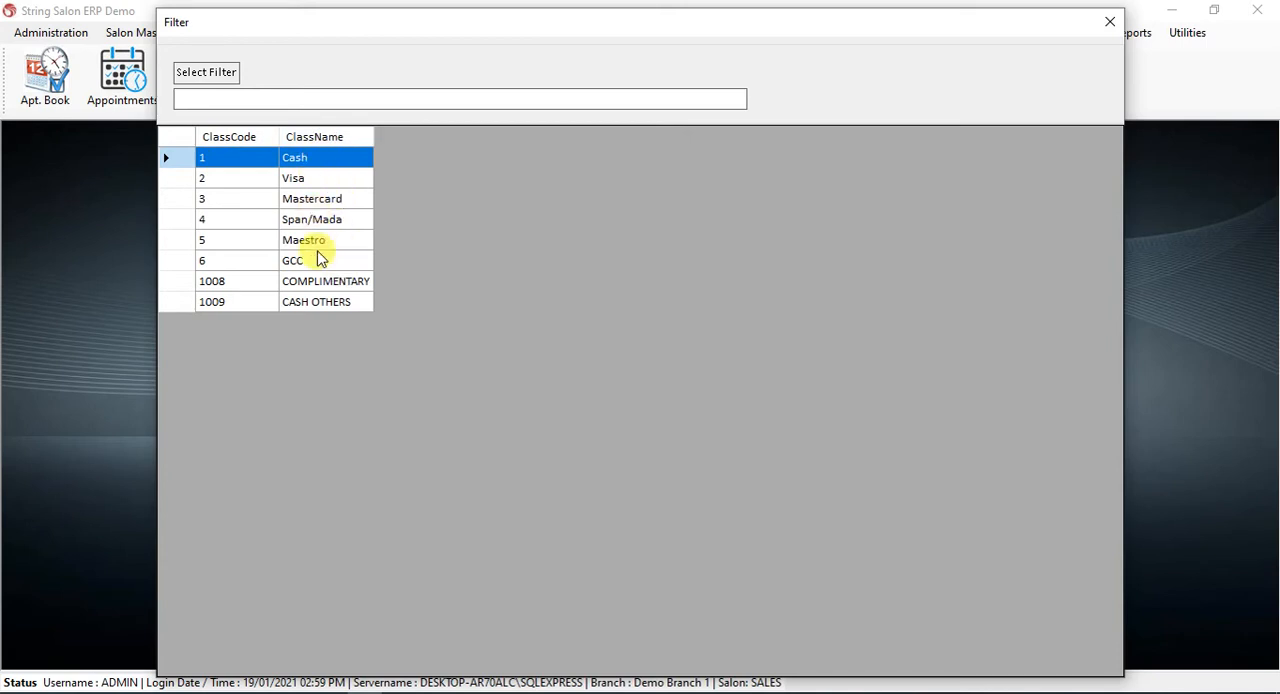
pyautogui.doubleClick(326, 158)
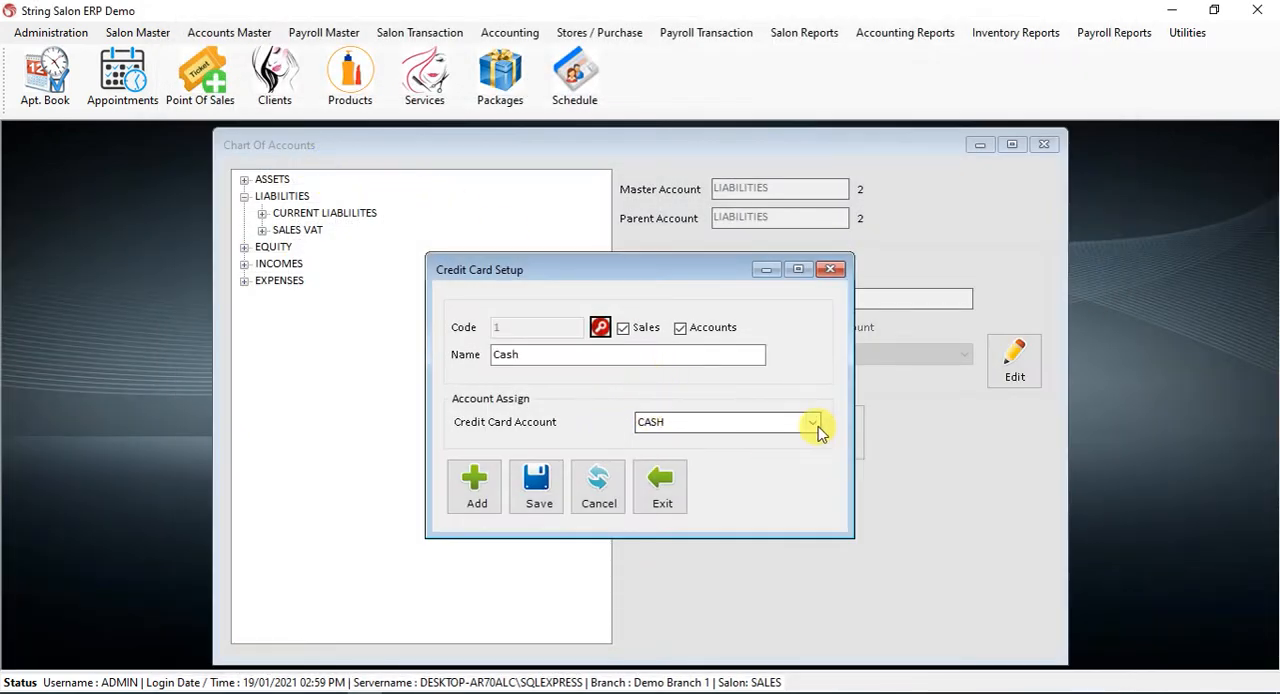
pyautogui.click(660, 421)
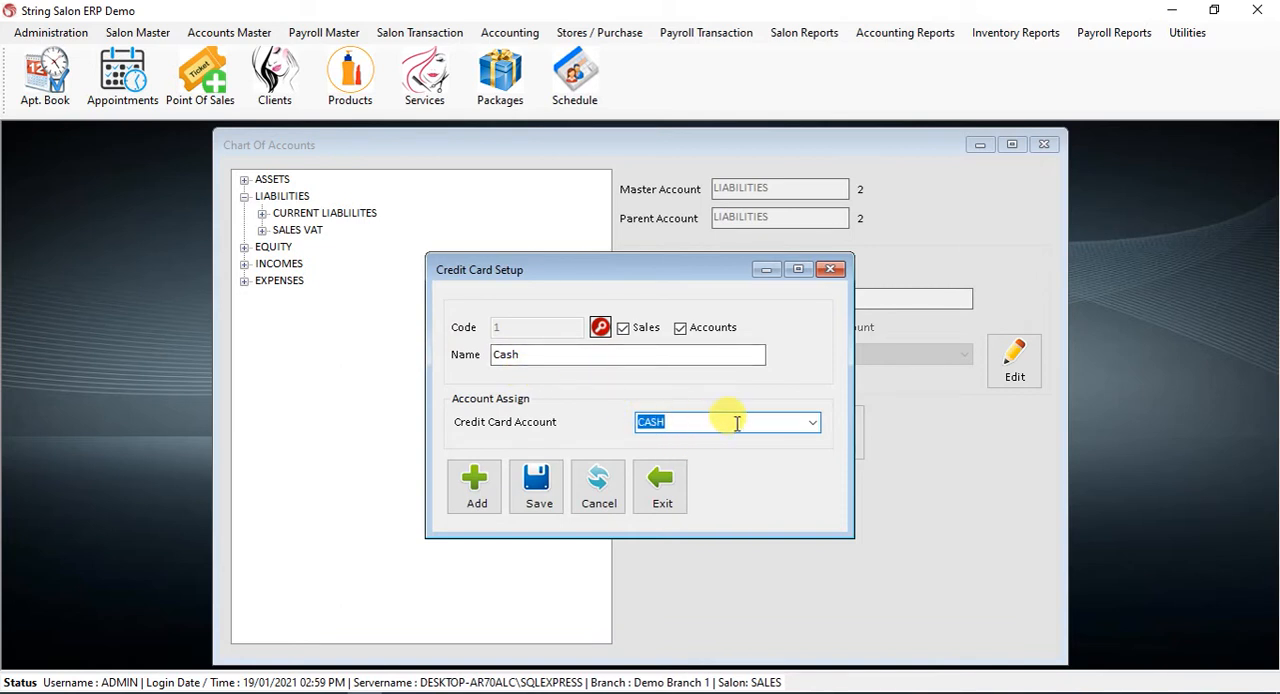
pyautogui.click(834, 272)
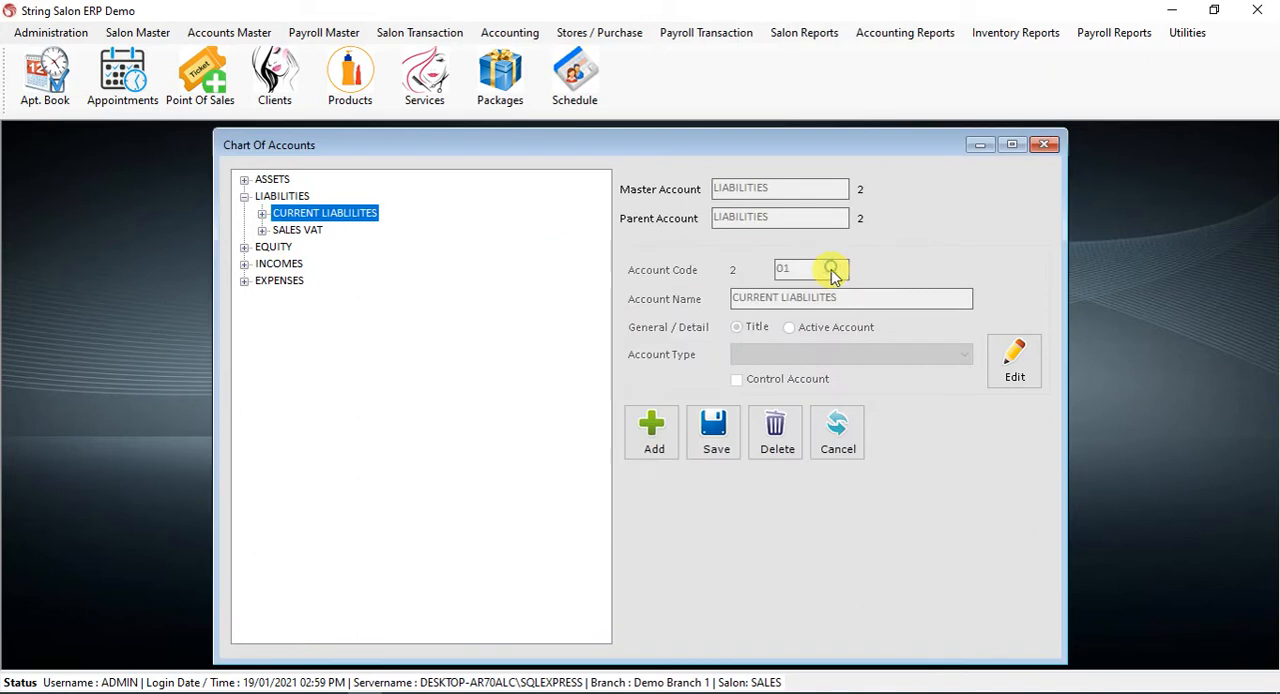
# Review the sub-accounts of Current Liabilities in the account tree and collapse the Liabilities branch
pyautogui.click(245, 198)
pyautogui.click(250, 197)
pyautogui.click(244, 196)
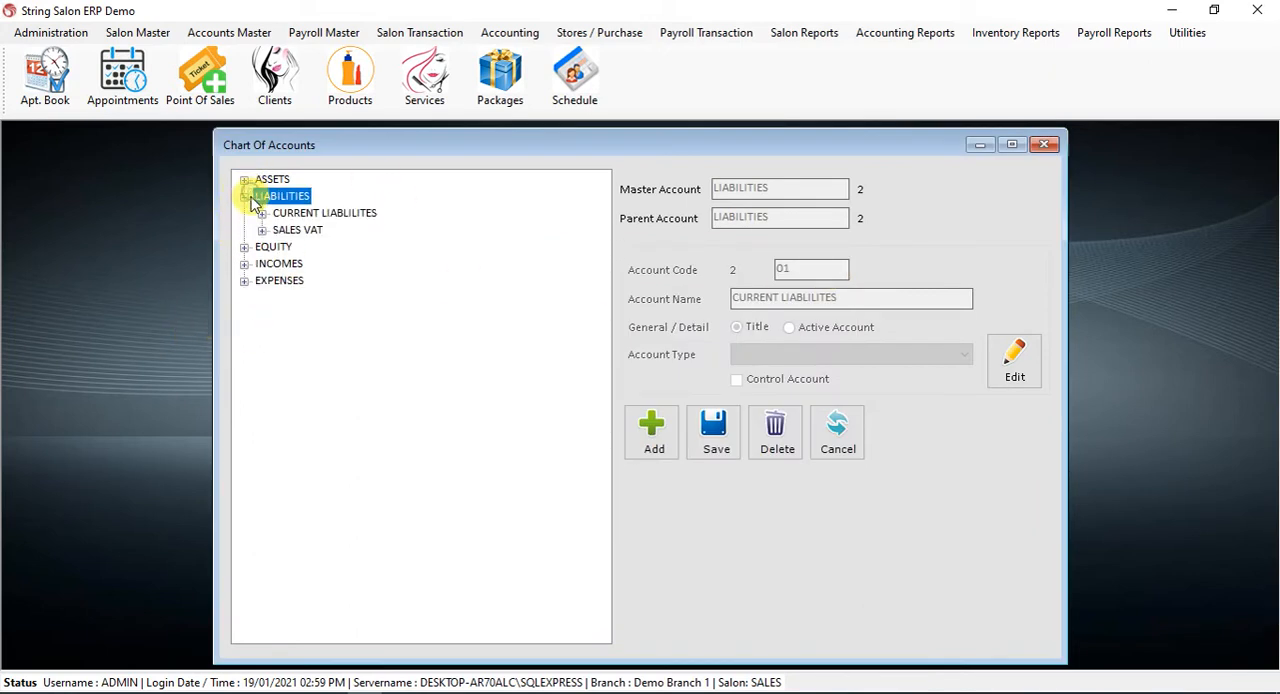
pyautogui.click(262, 214)
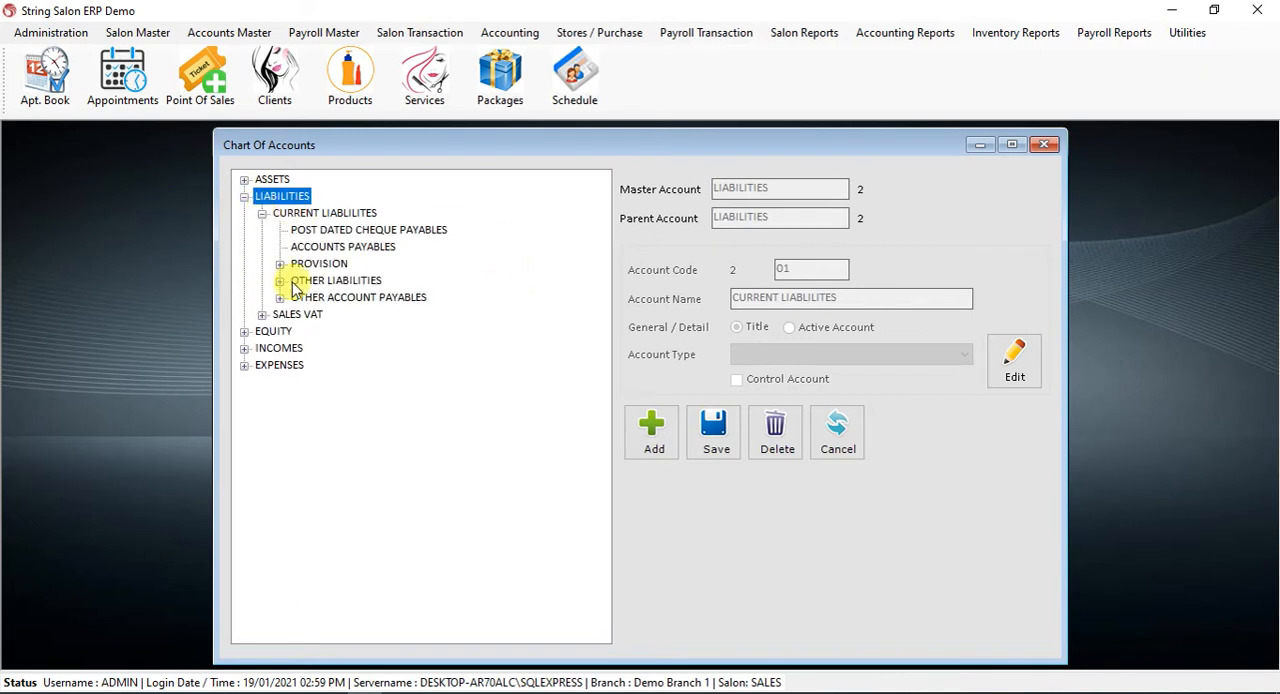
pyautogui.click(262, 214)
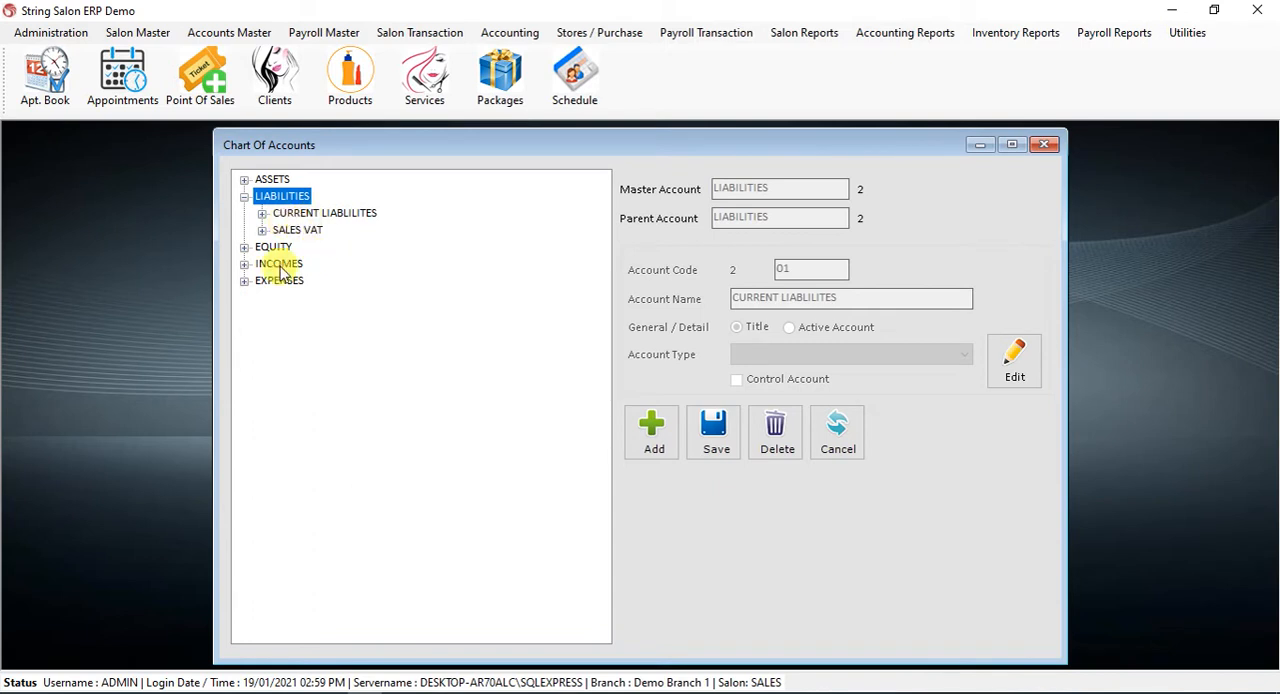
pyautogui.click(244, 197)
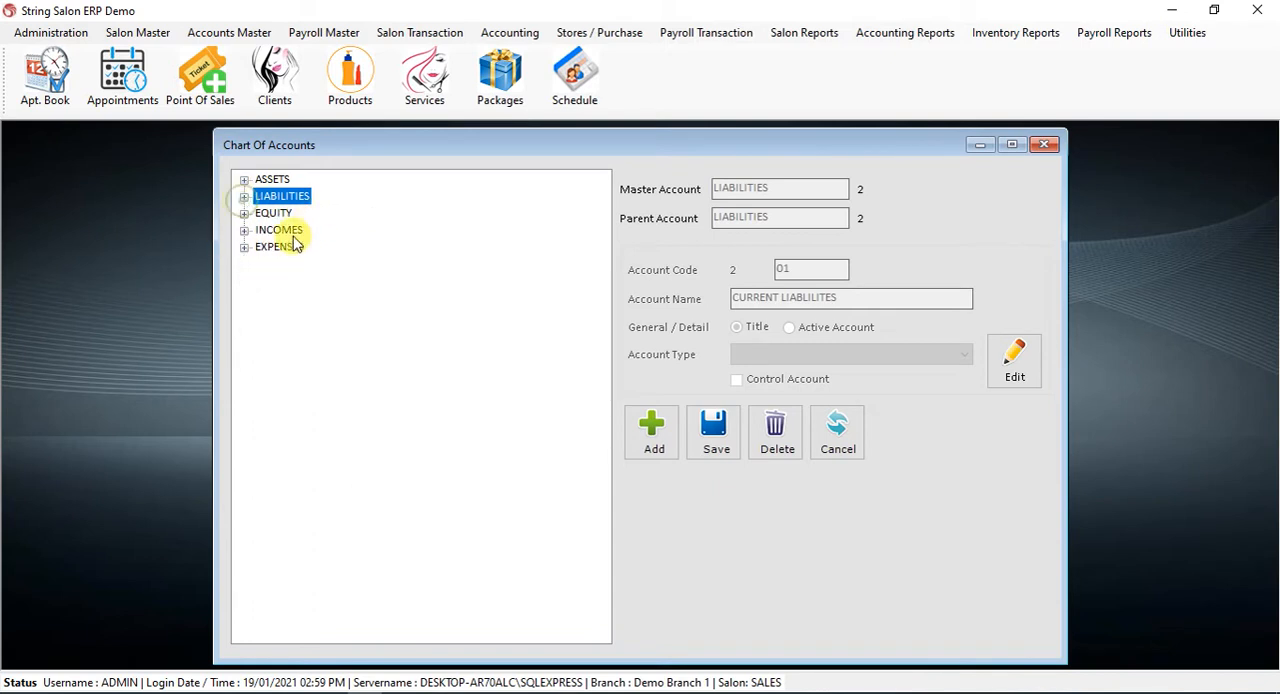
# Expand Expenses down to General Expenses and display the details and sub-accounts of Main Utilities Account
pyautogui.click(245, 248)
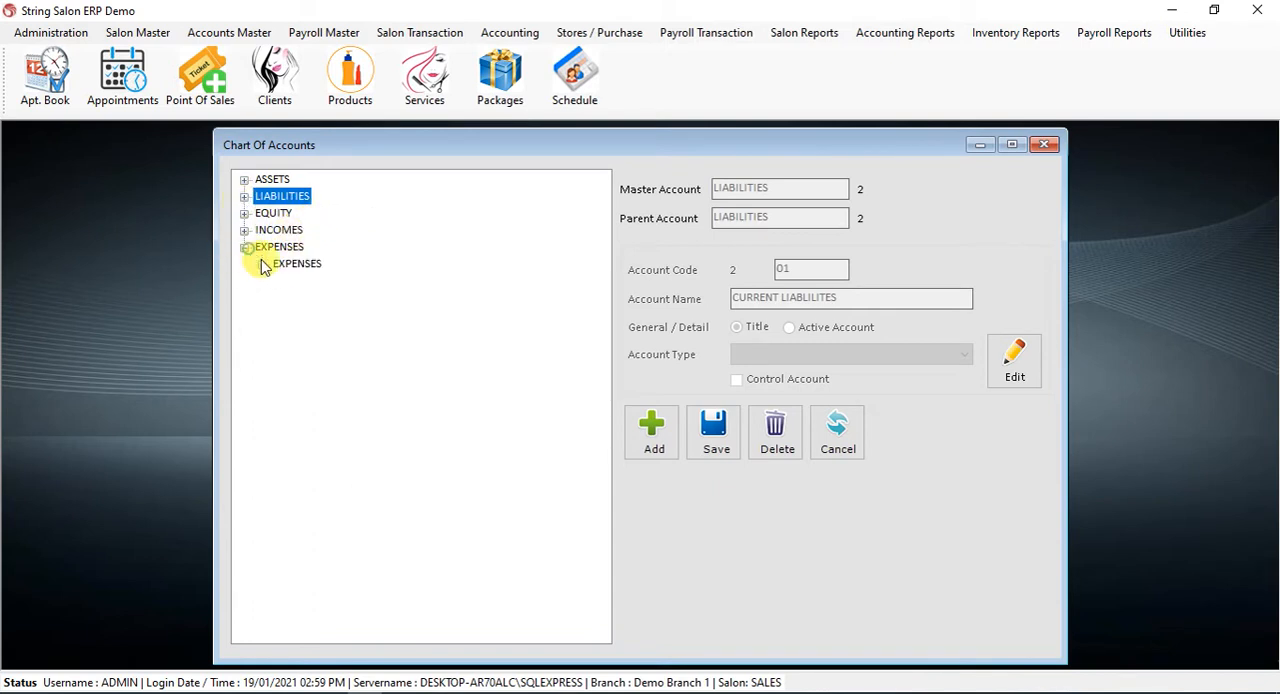
pyautogui.click(262, 264)
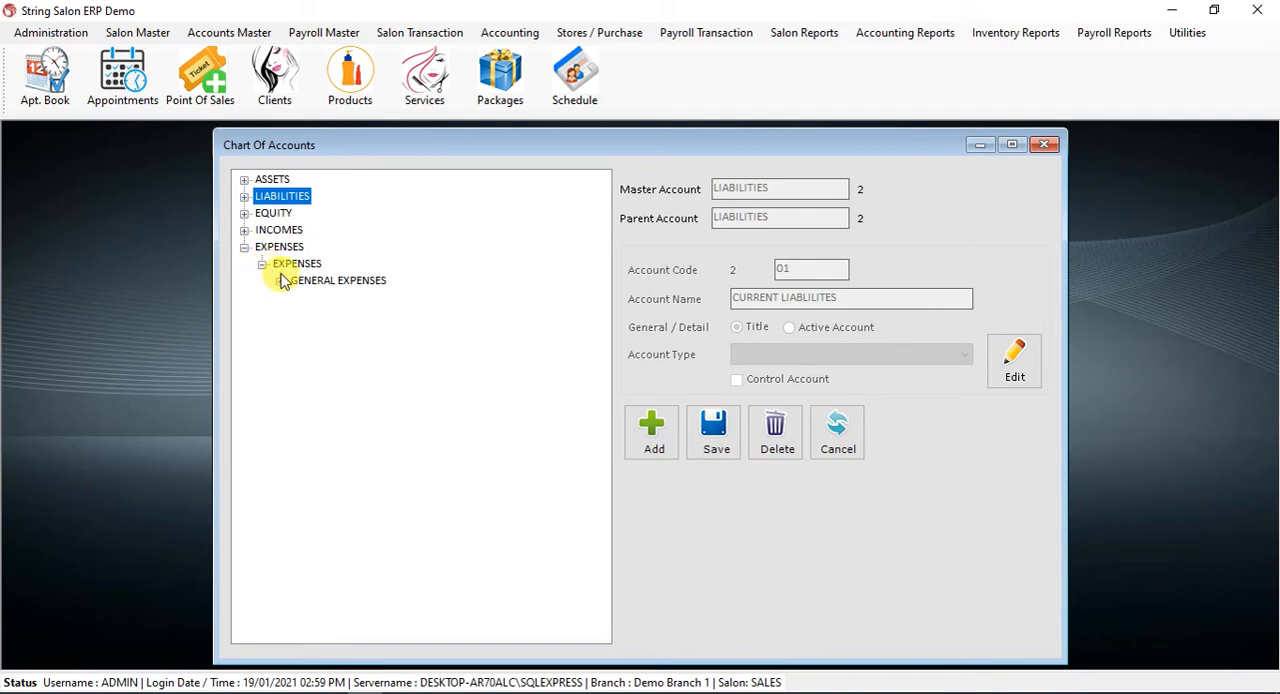
pyautogui.click(280, 281)
pyautogui.click(334, 218)
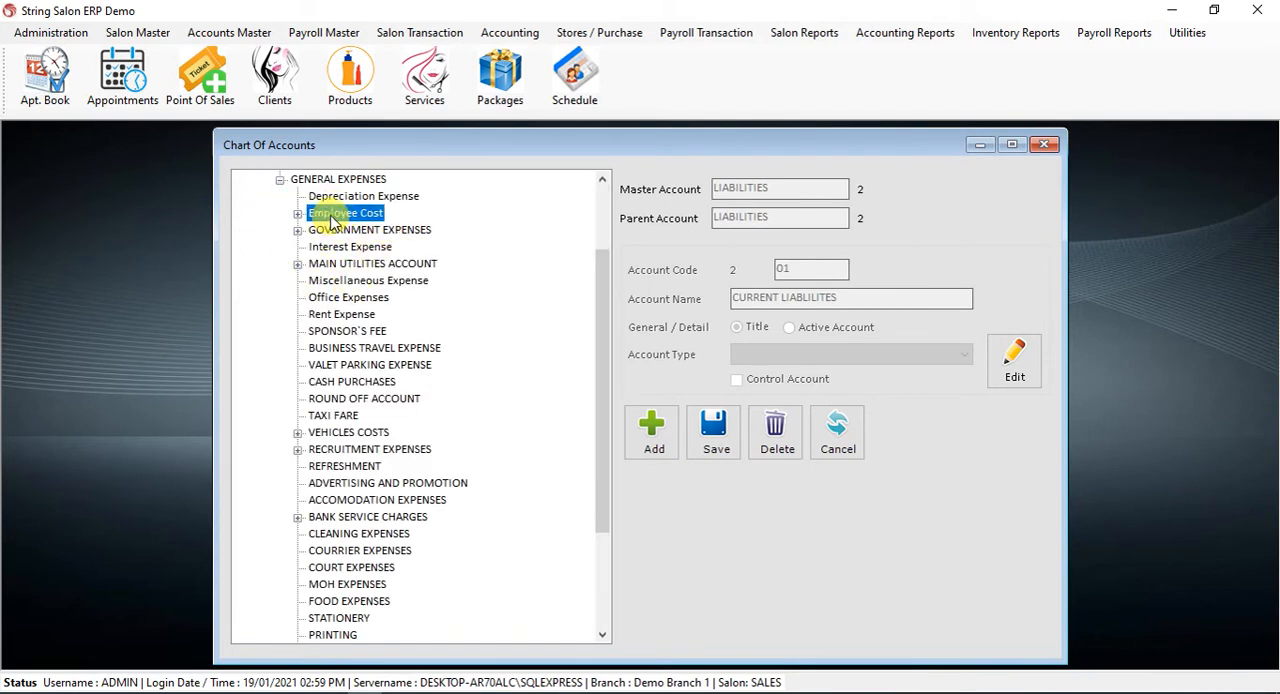
pyautogui.click(368, 231)
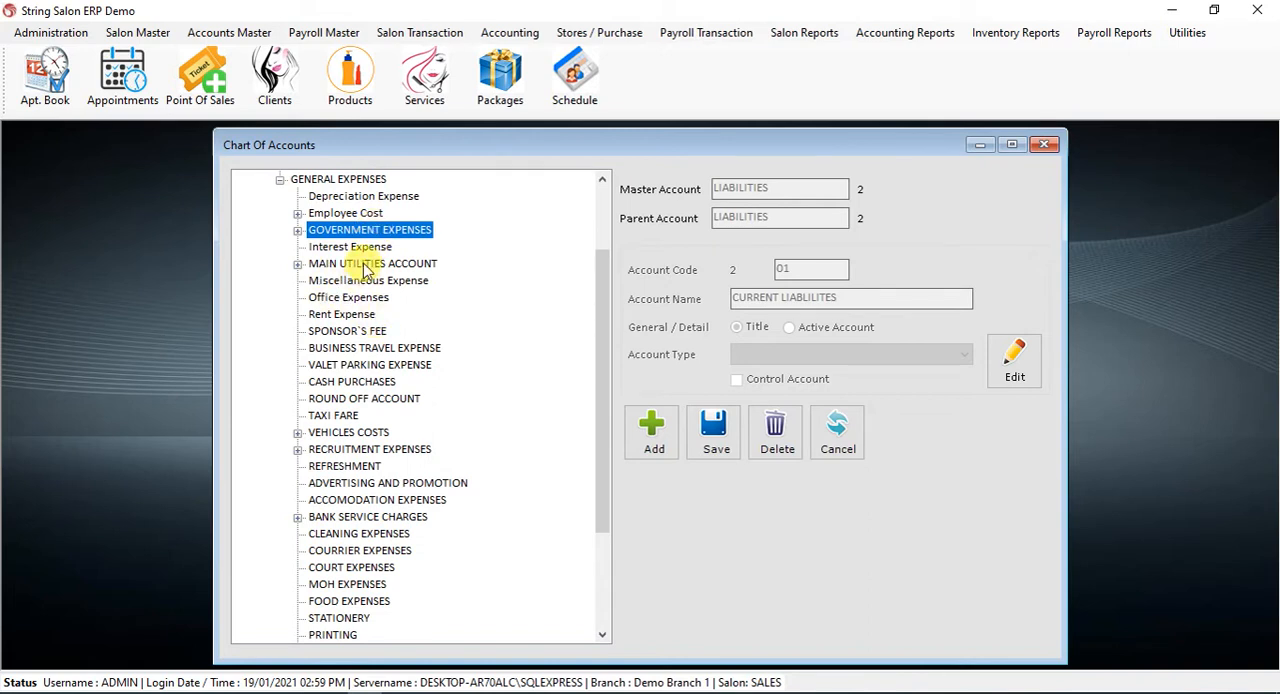
pyautogui.doubleClick(366, 265)
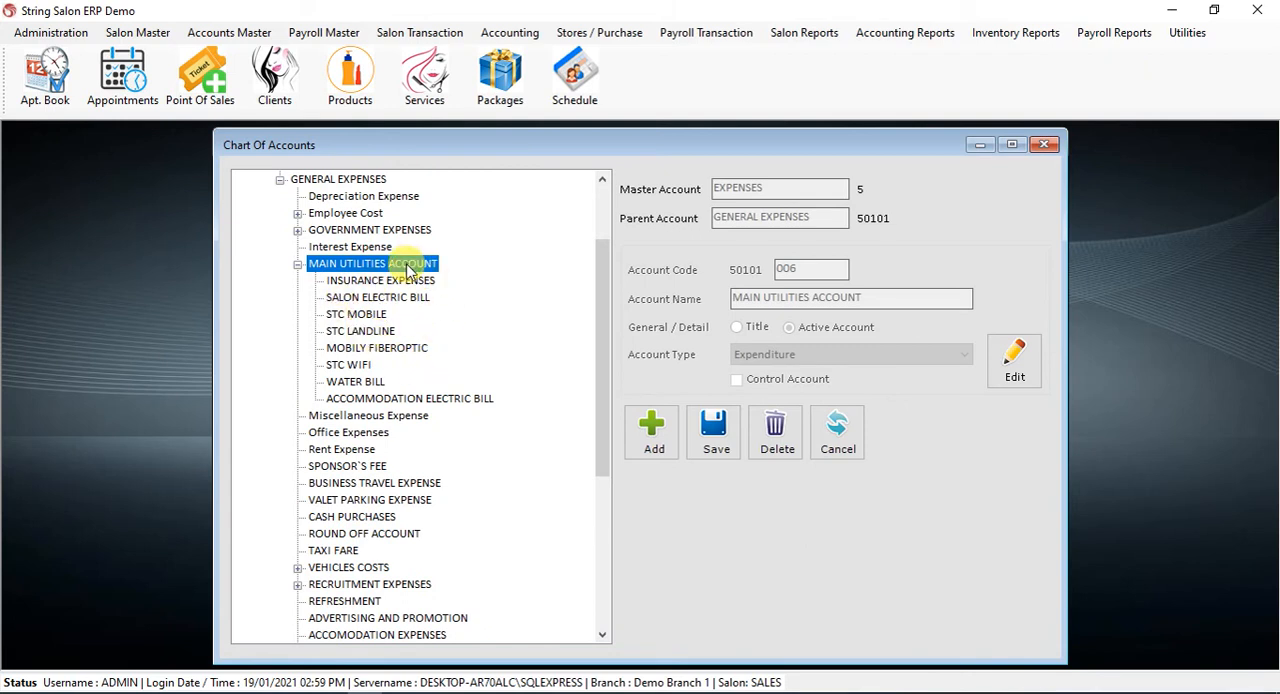
pyautogui.doubleClick(372, 265)
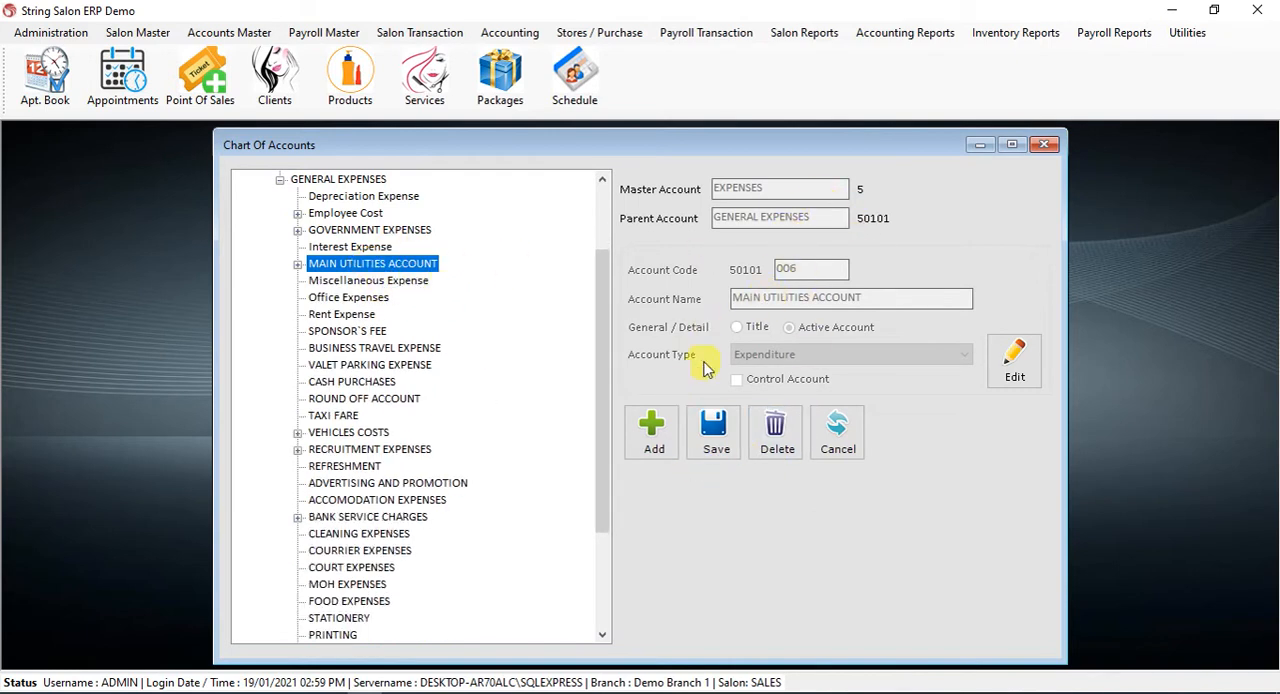
# Start a new account under Main Utilities Account, but discard it to look up the account code of Accommodation Electric Bill
pyautogui.click(652, 428)
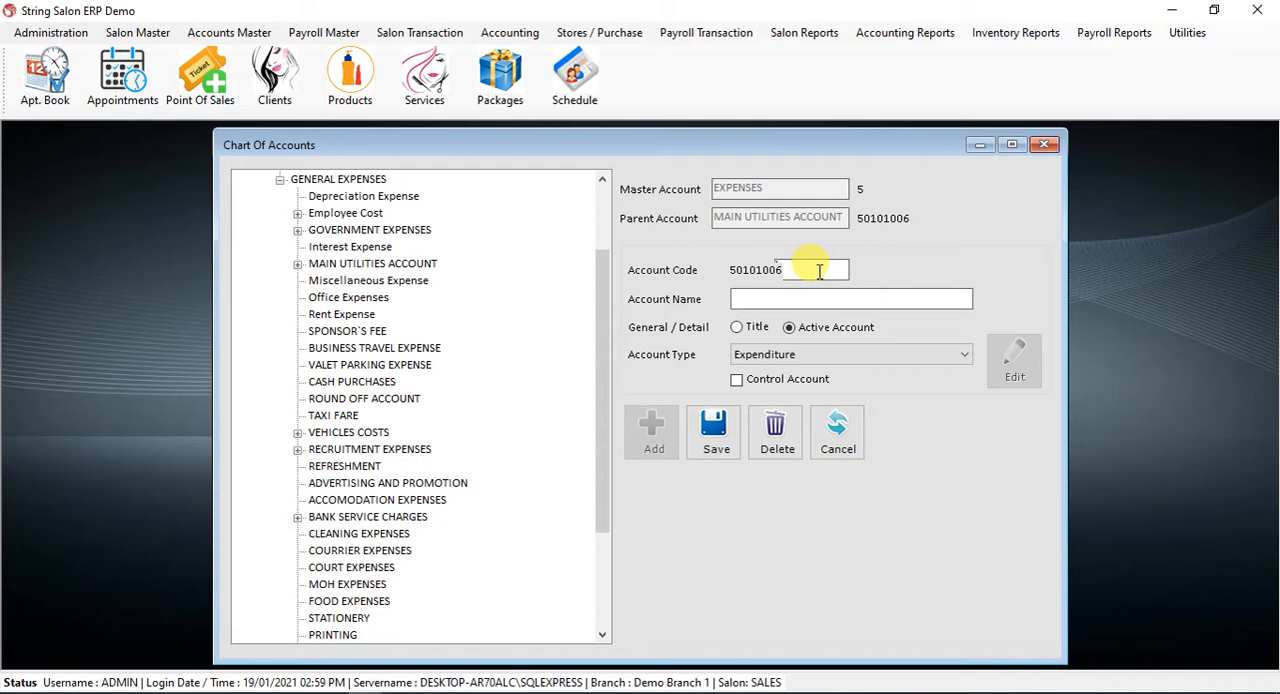
pyautogui.click(297, 264)
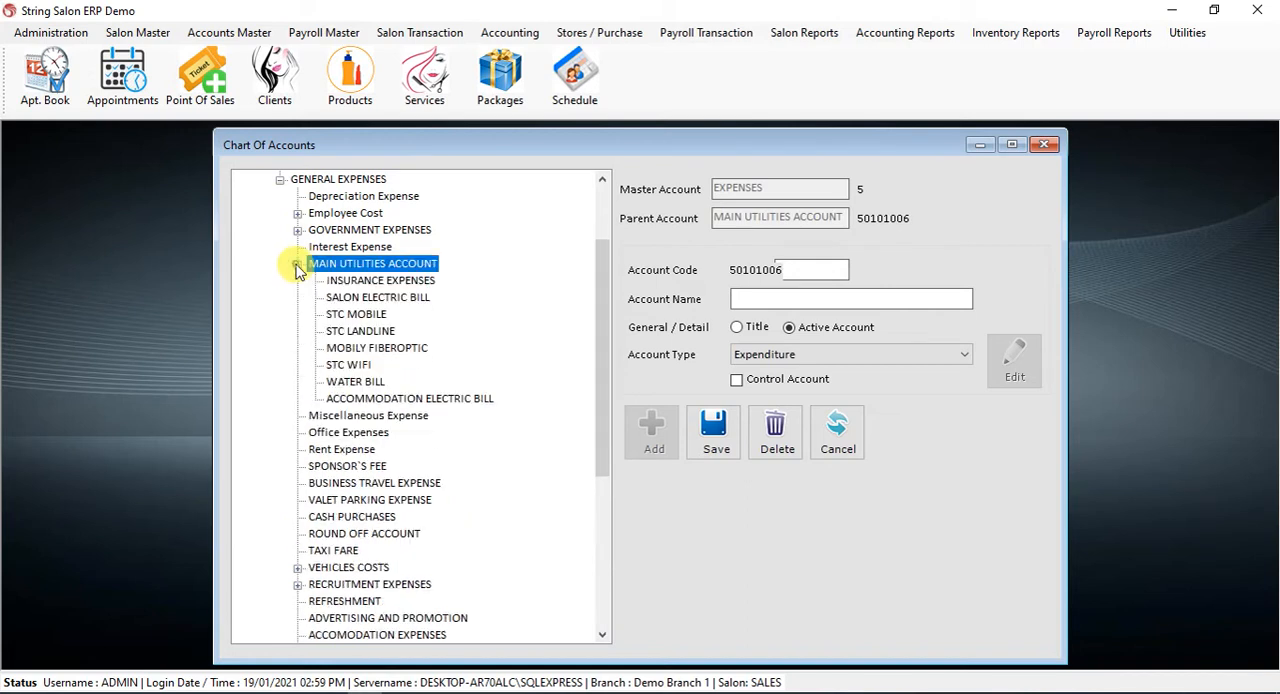
pyautogui.click(408, 399)
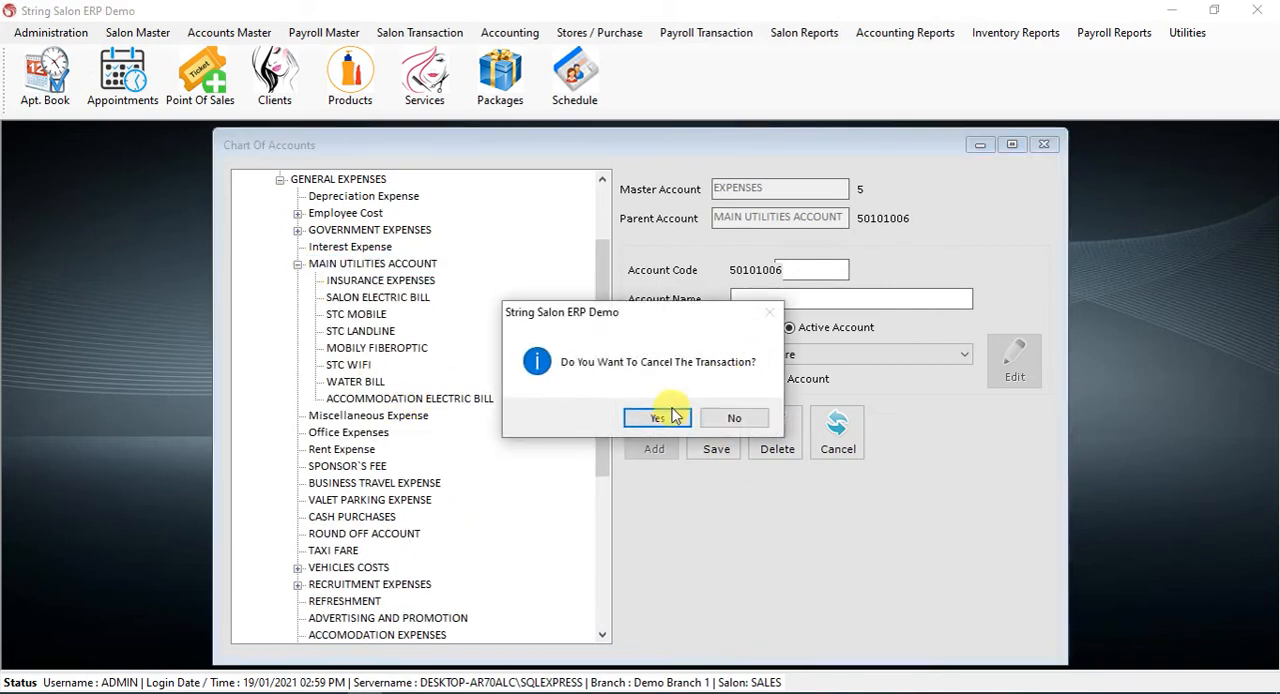
pyautogui.click(673, 416)
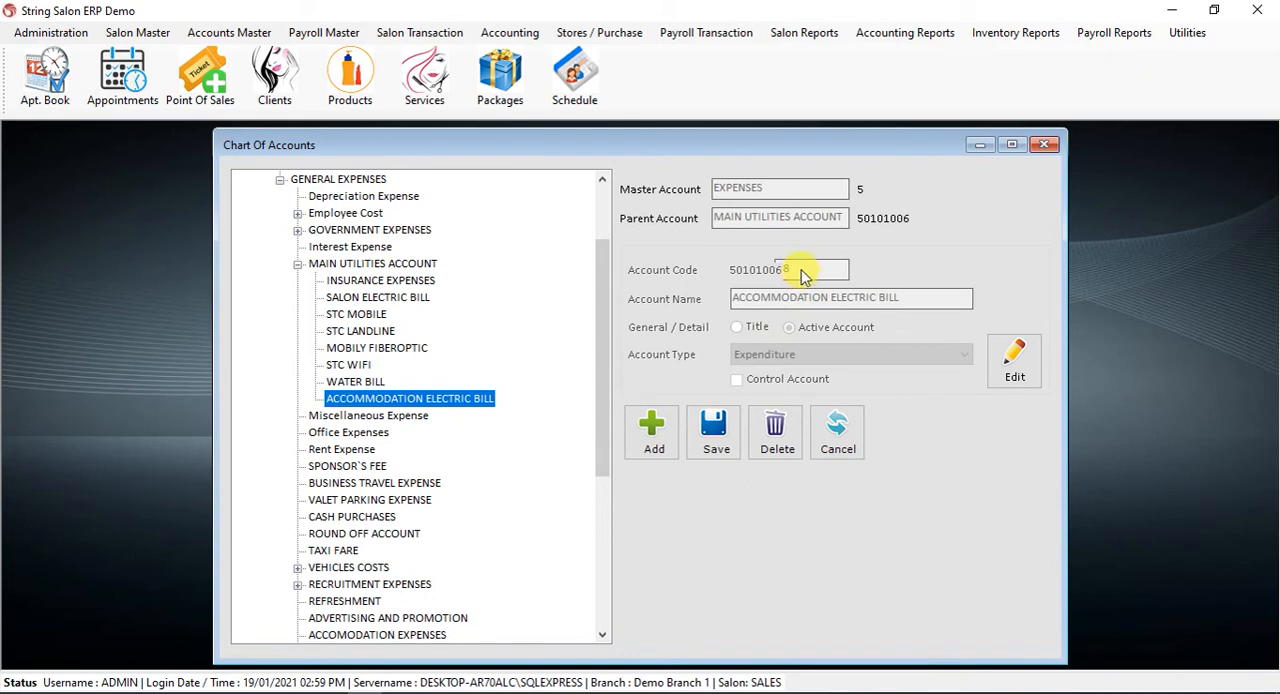
# Add and save an active expenditure account named TELEPHONE EXPENSES with code 9 under Main Utilities Account, and select it in the tree
pyautogui.doubleClick(358, 265)
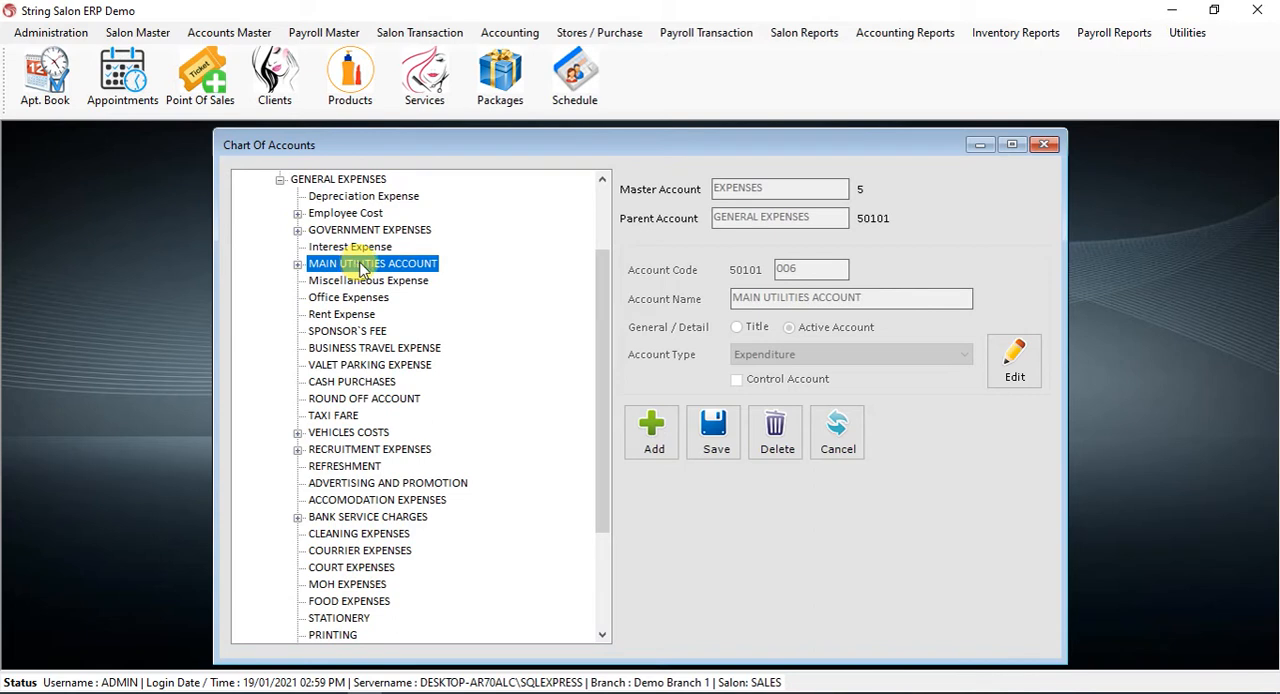
pyautogui.click(652, 437)
pyautogui.click(810, 270)
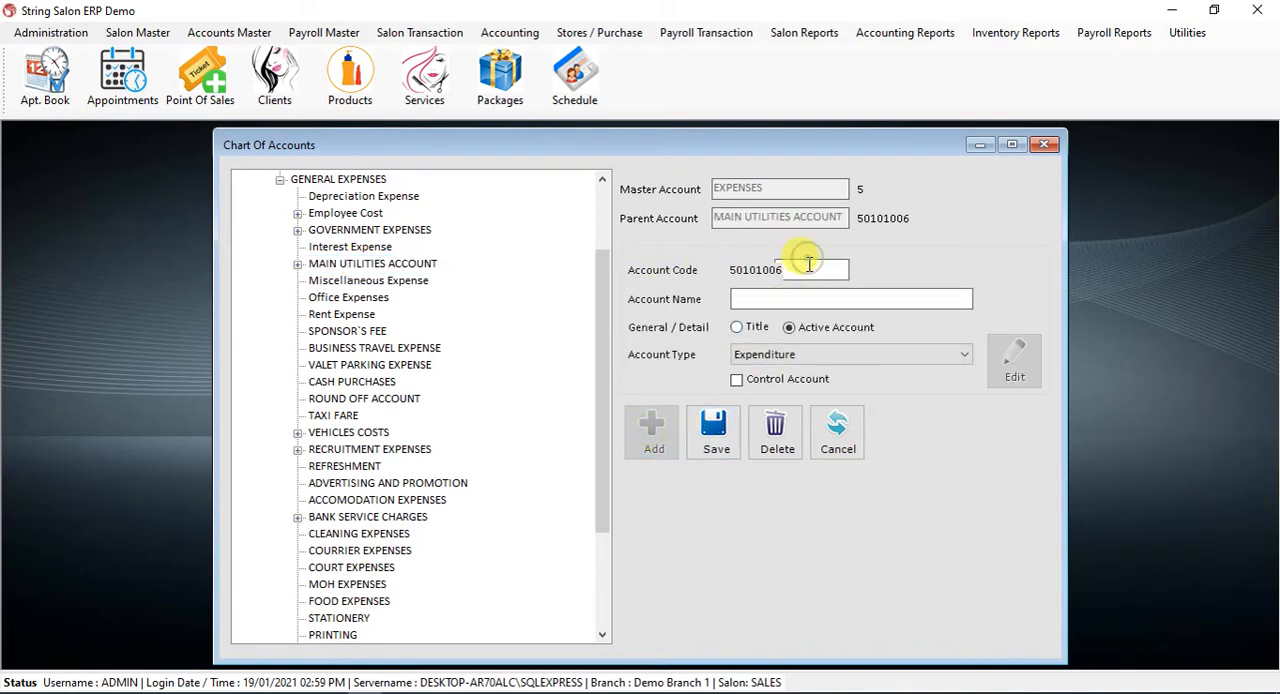
pyautogui.click(758, 298)
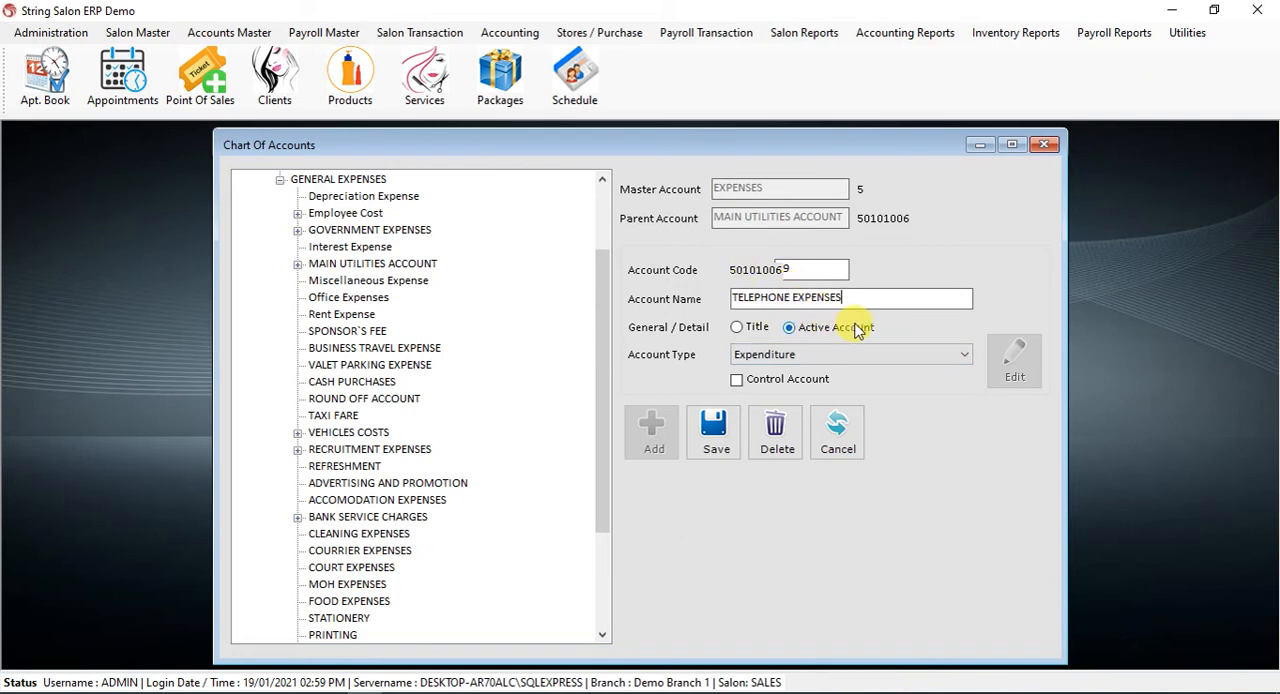
pyautogui.click(727, 443)
pyautogui.click(740, 414)
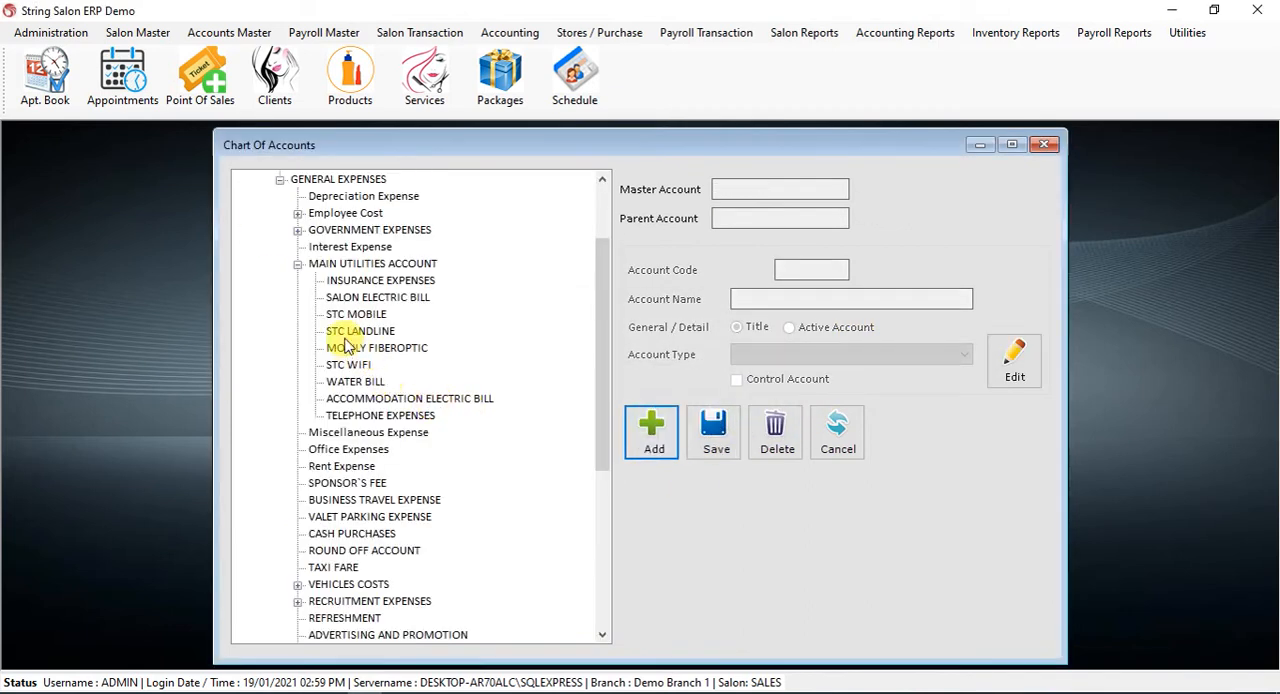
pyautogui.click(395, 400)
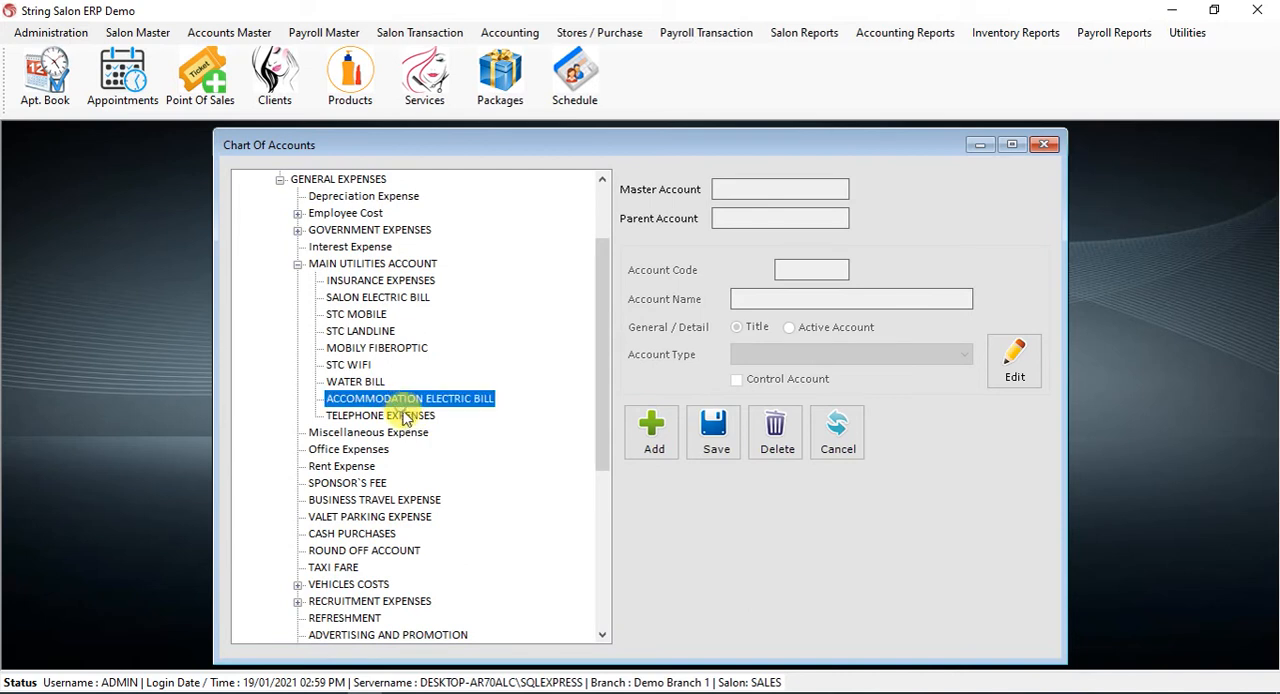
pyautogui.click(405, 418)
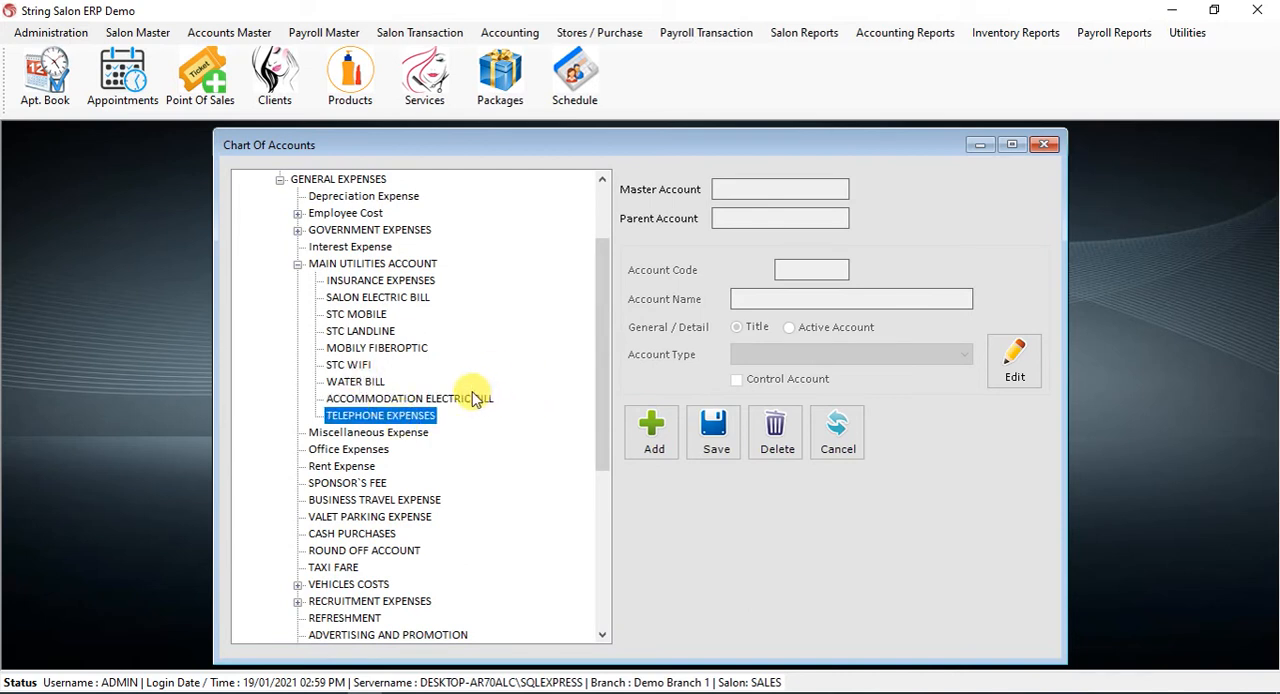
# Rename the Mobily Fiberoptic account to FAX EXPENSES, save it, and select the renamed account in the tree
pyautogui.click(398, 350)
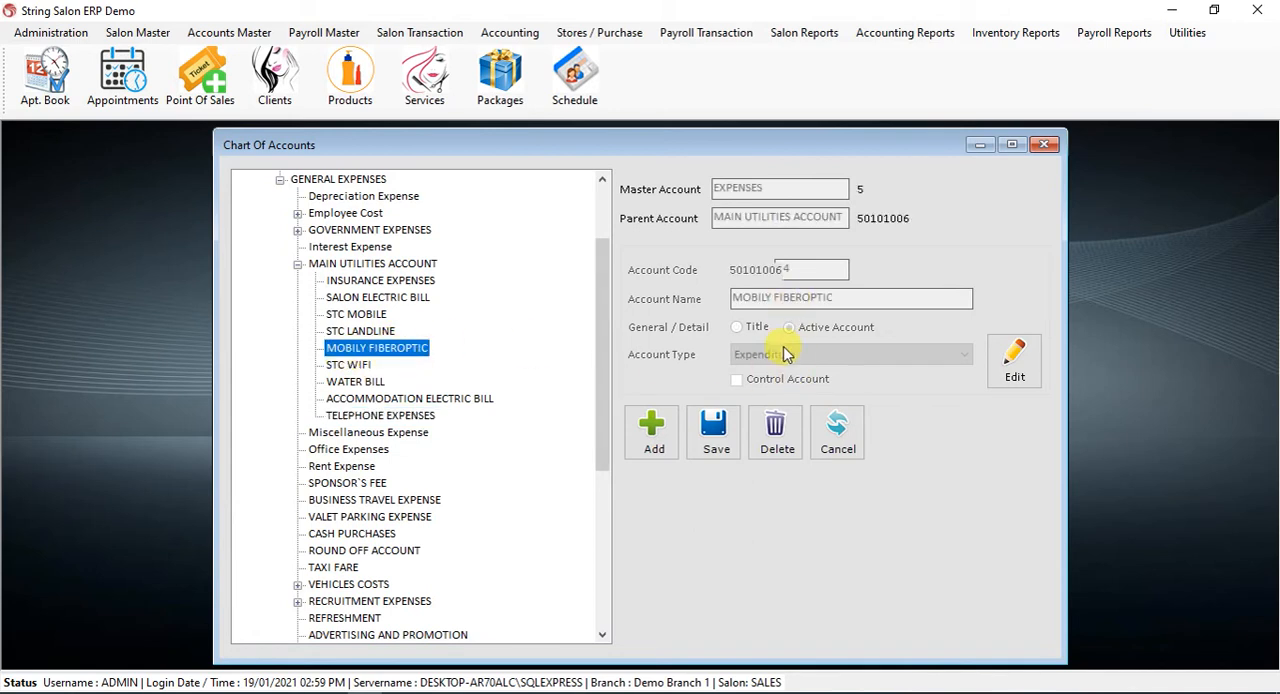
pyautogui.click(1031, 366)
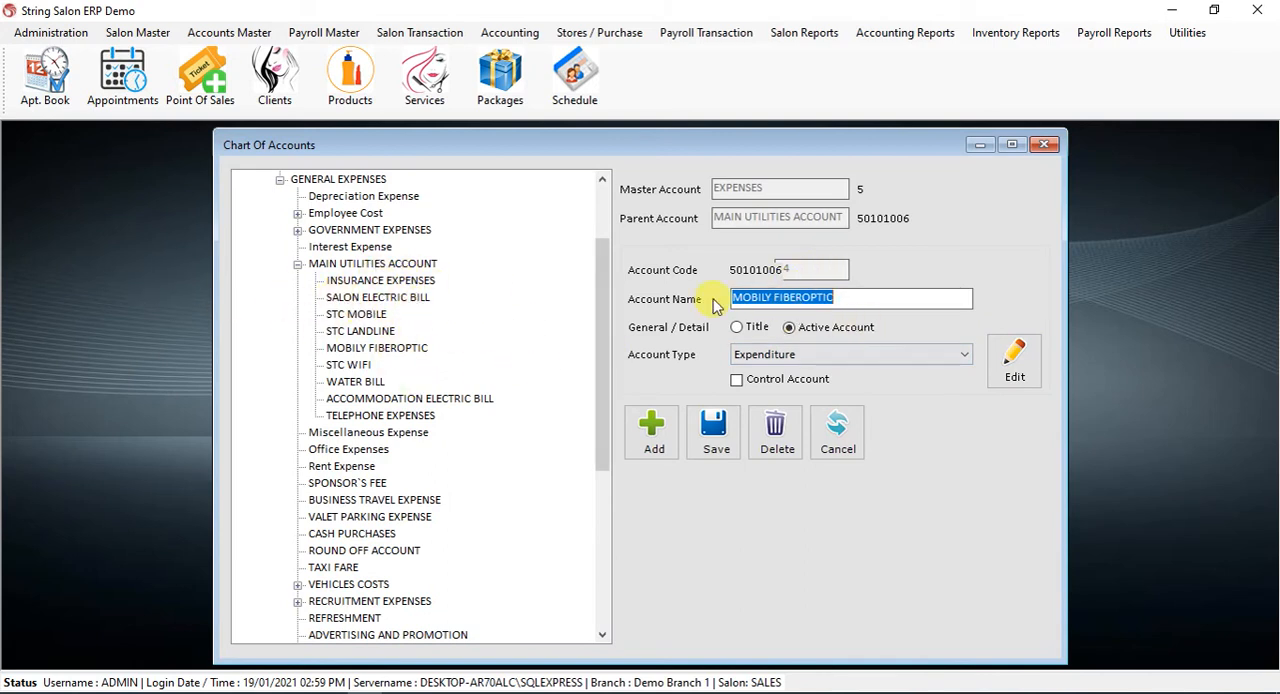
pyautogui.press('BackSpace')
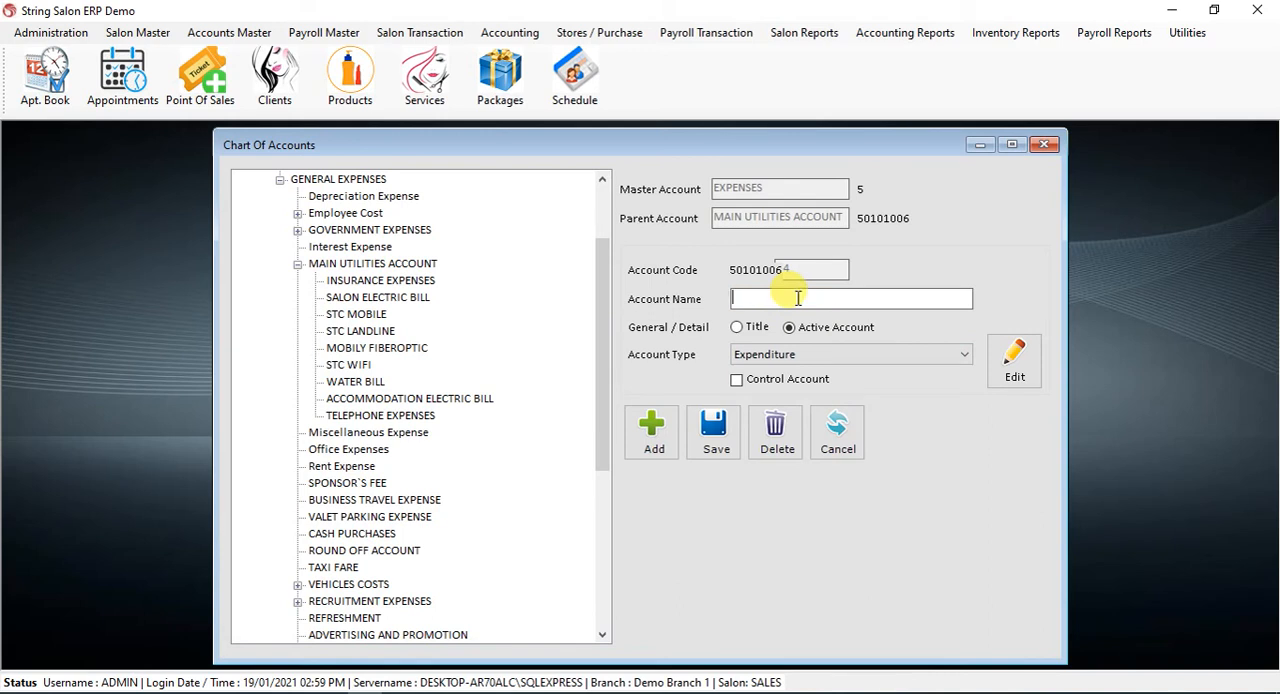
pyautogui.write('FAX EXPENSES')
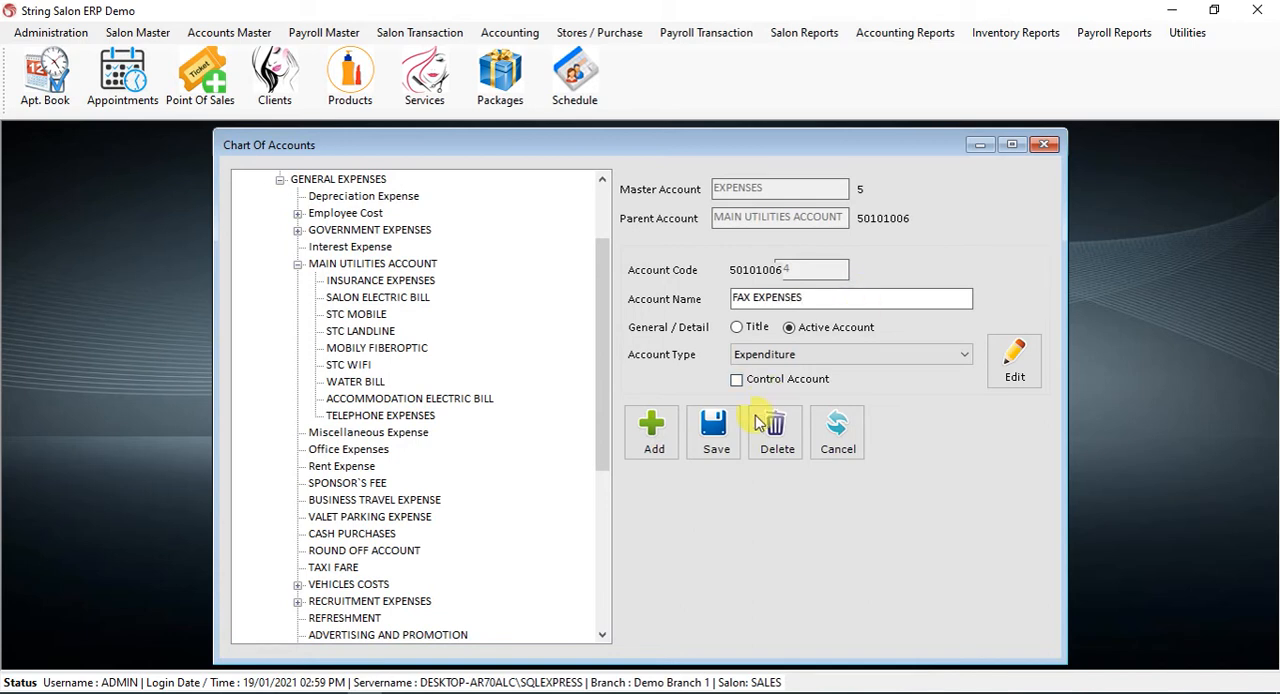
pyautogui.click(716, 430)
pyautogui.click(737, 420)
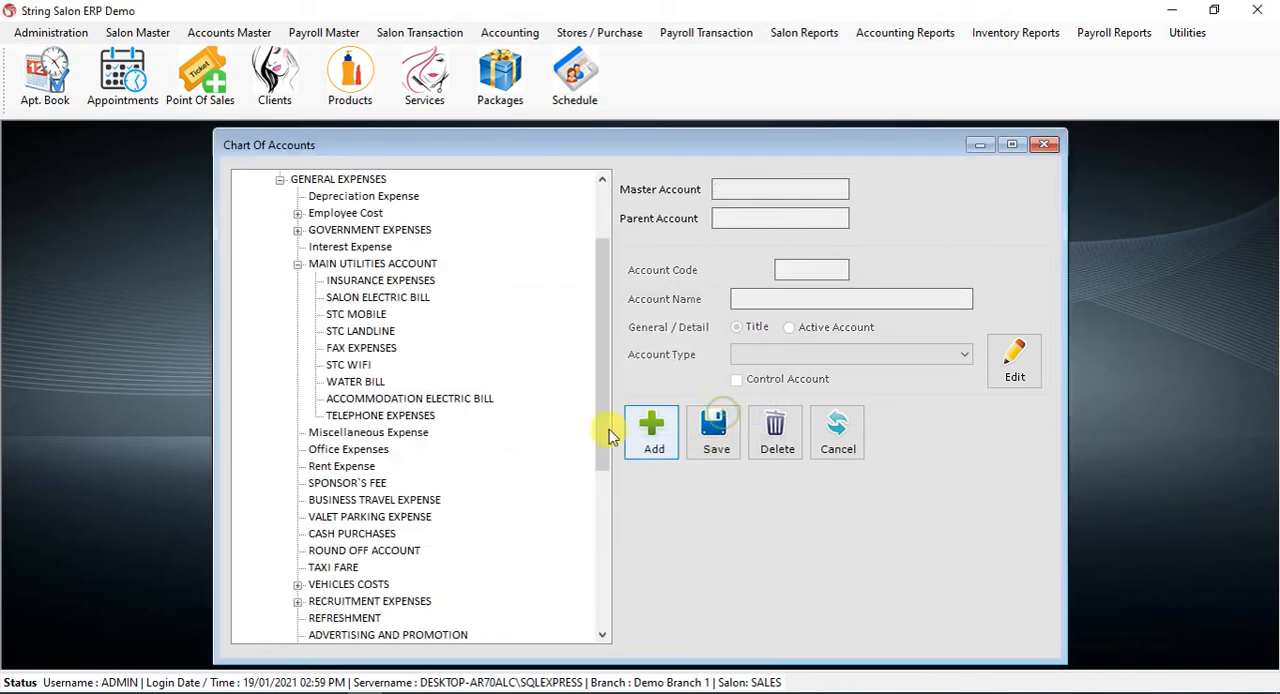
pyautogui.click(352, 349)
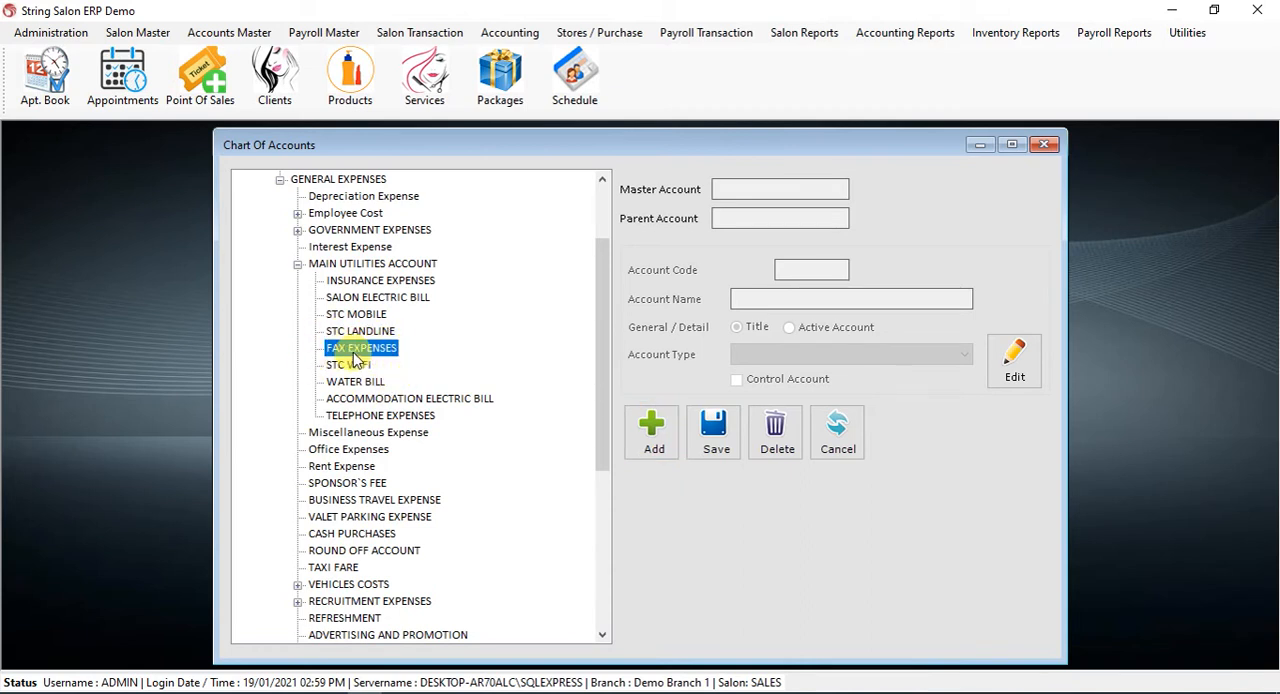
# Try to delete the STC WIFI account under Main Utilities Account
pyautogui.click(360, 371)
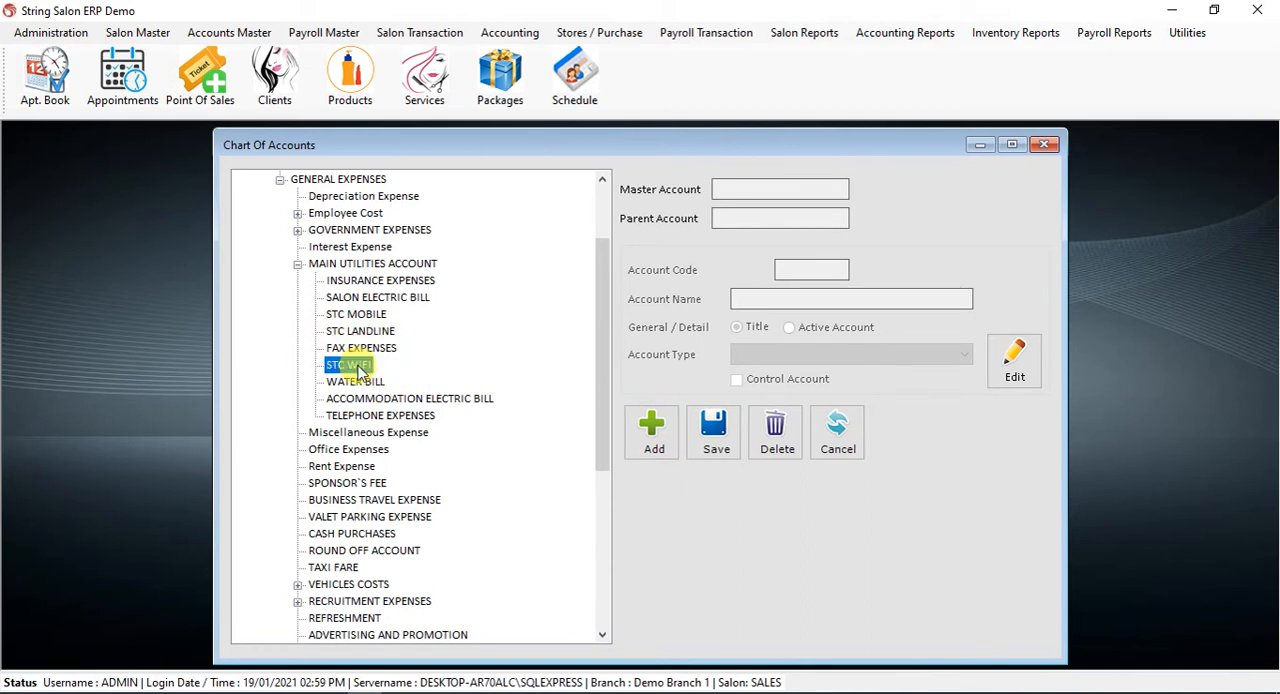
pyautogui.click(772, 428)
pyautogui.click(646, 420)
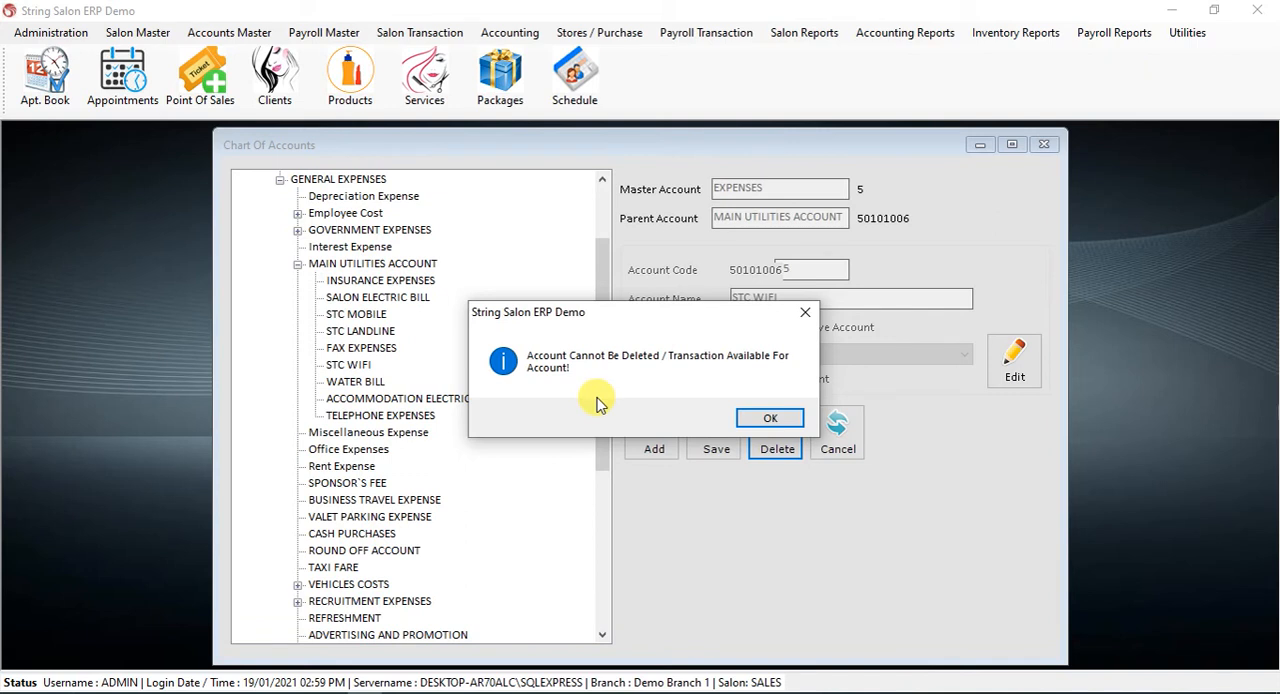
pyautogui.click(770, 418)
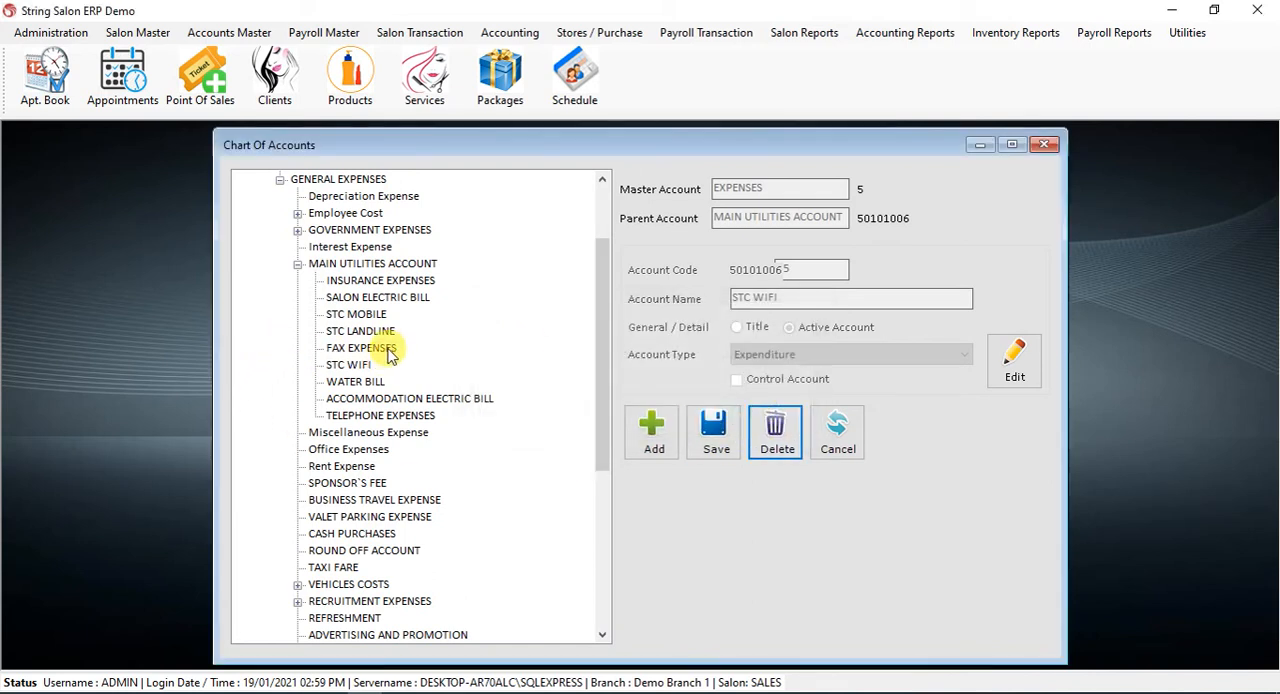
# Delete the Telephone Expenses account under Main Utilities Account
pyautogui.click(412, 420)
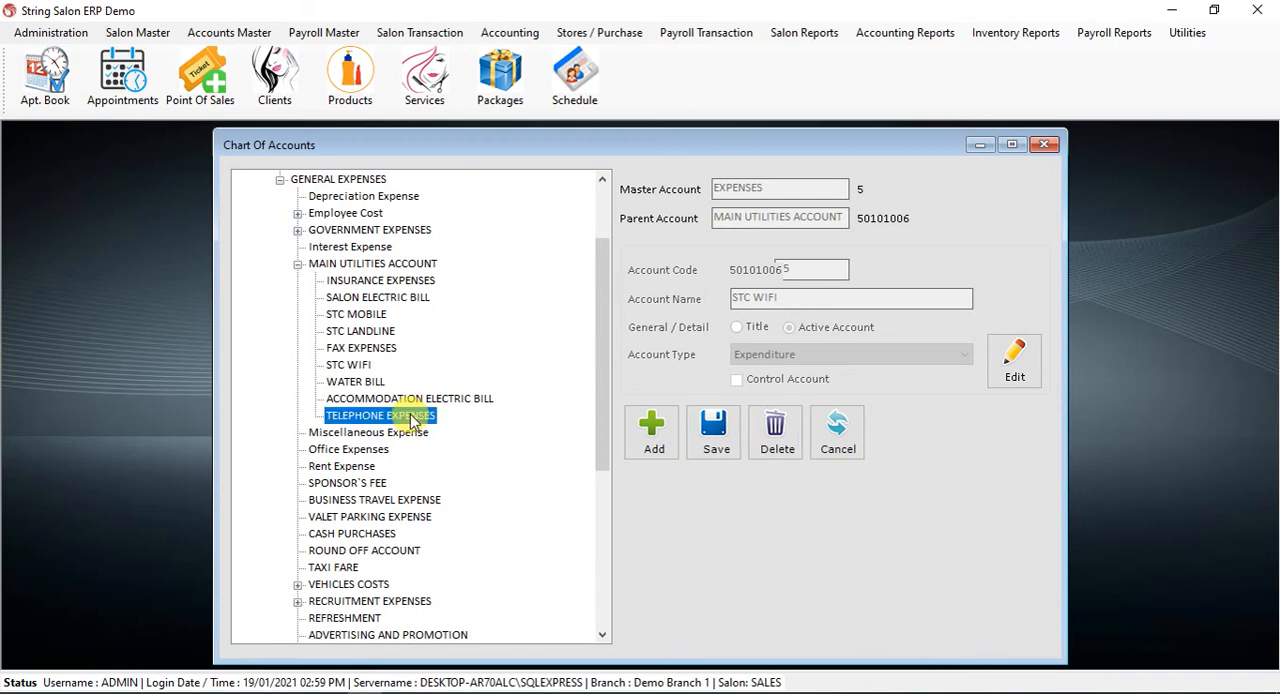
pyautogui.doubleClick(401, 419)
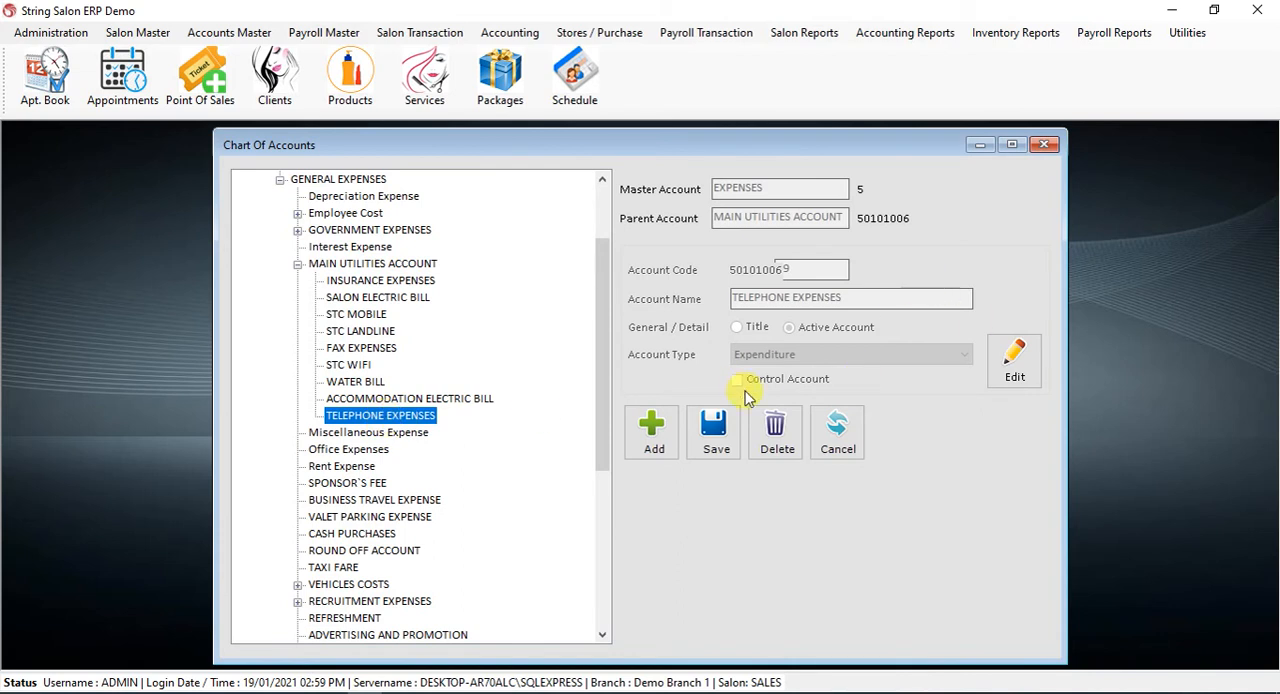
pyautogui.click(778, 445)
pyautogui.click(632, 420)
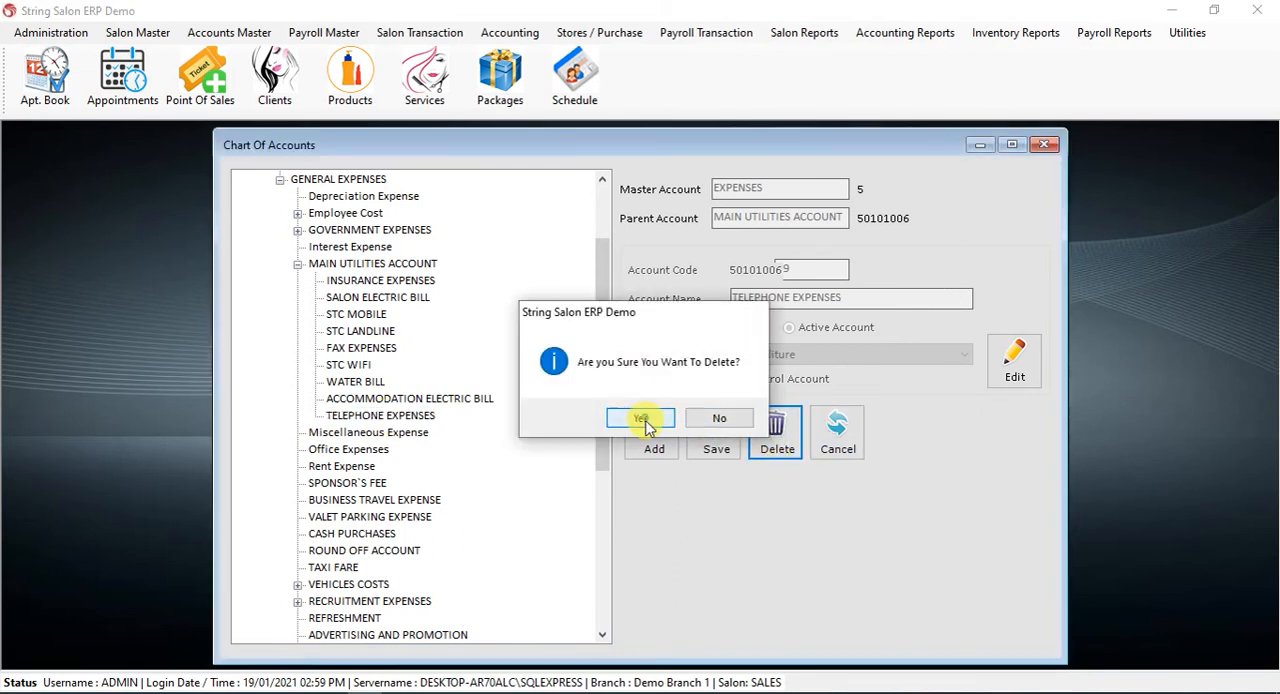
pyautogui.click(712, 417)
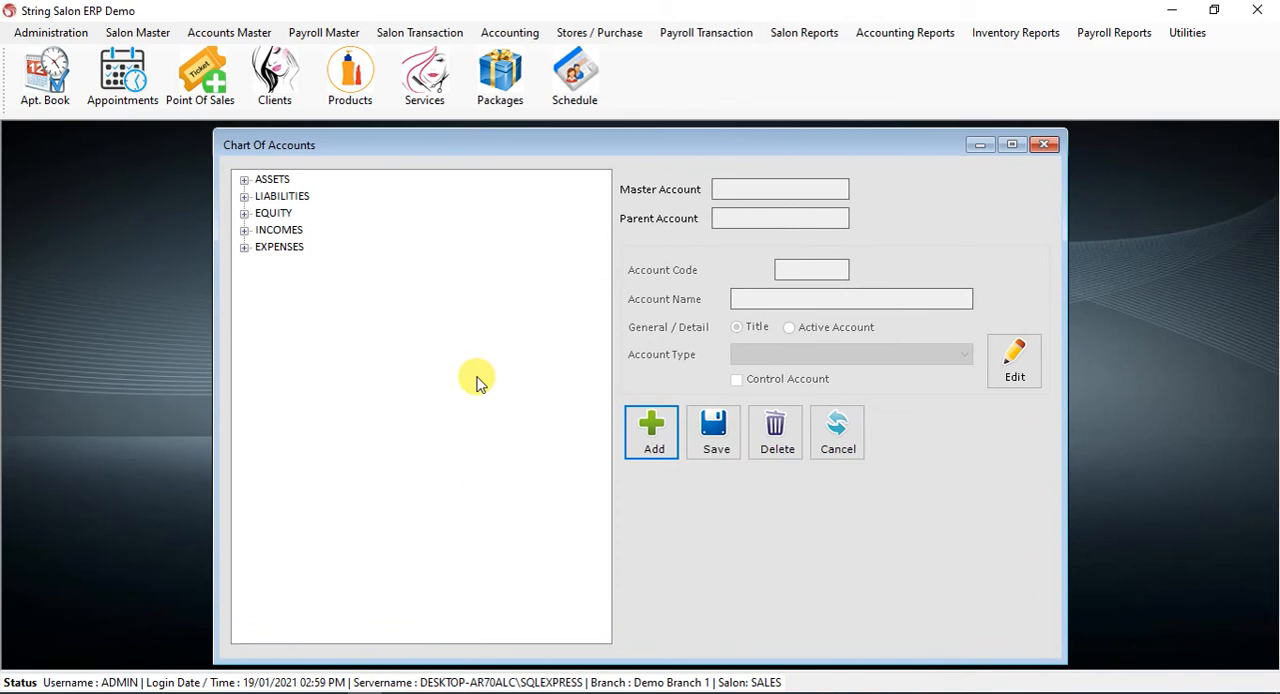
# Expand Expenses down to General Expenses and show the sub-accounts of Government Expenses
pyautogui.click(244, 246)
pyautogui.click(261, 264)
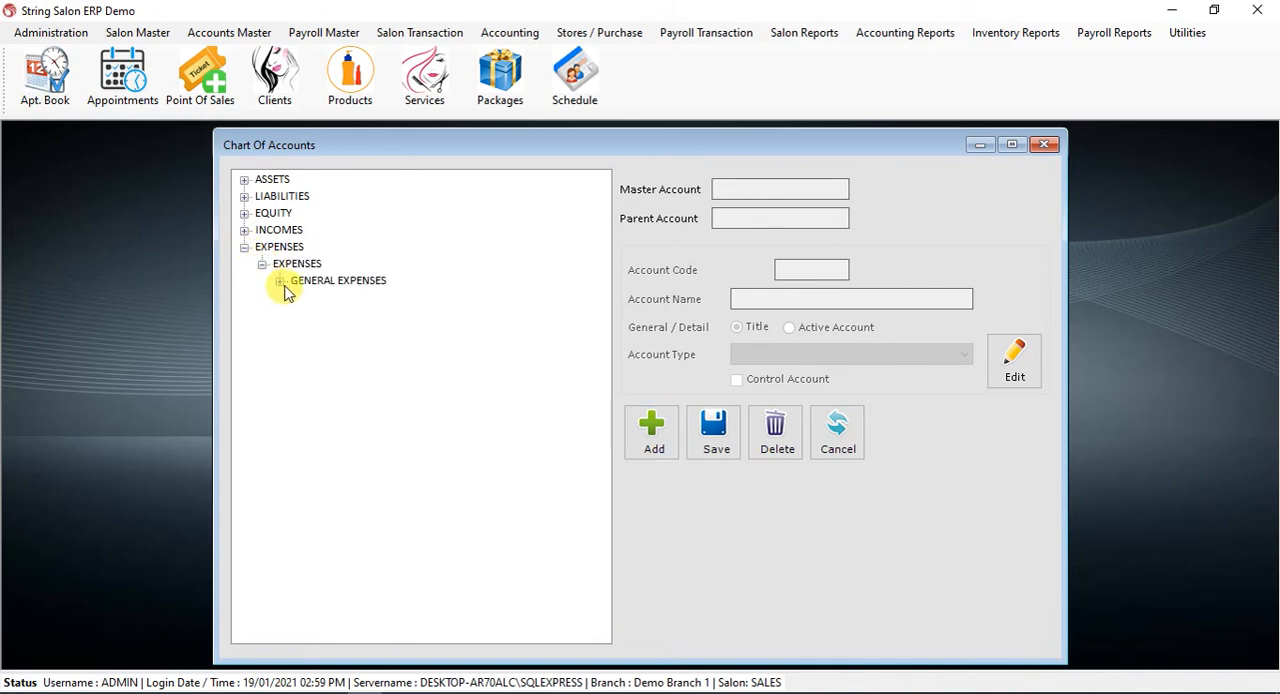
pyautogui.click(280, 281)
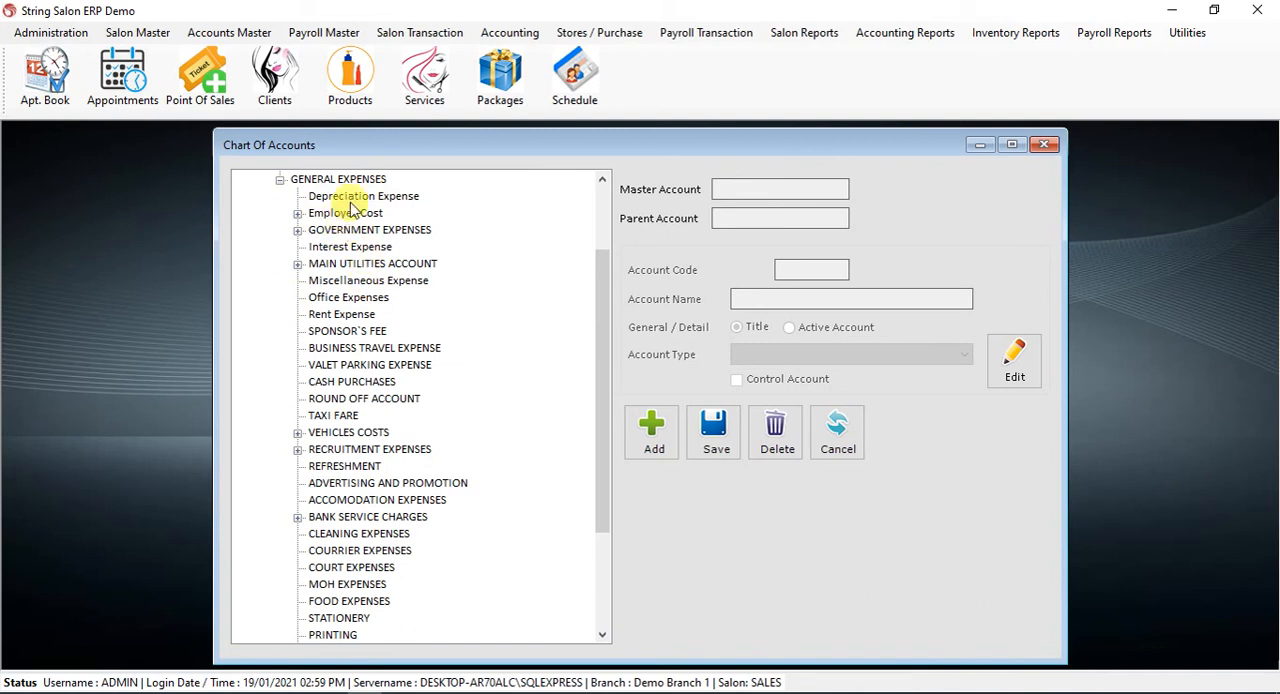
pyautogui.scroll(2, 355, 225)
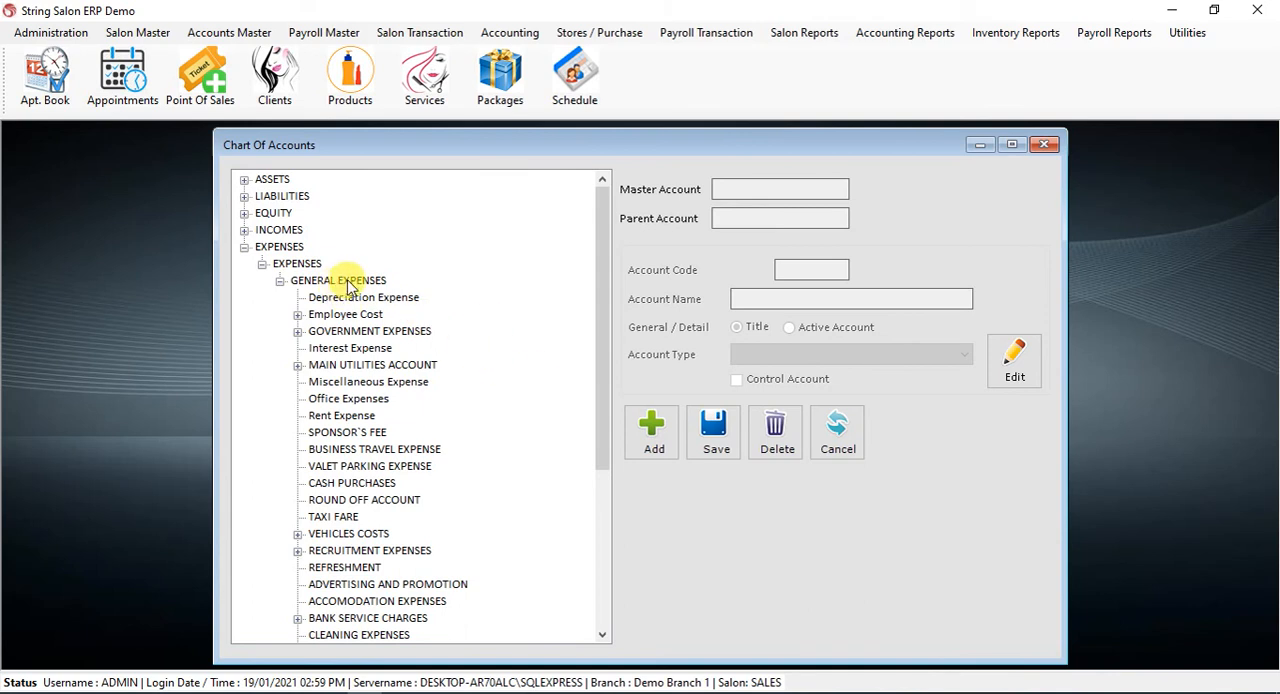
pyautogui.click(298, 331)
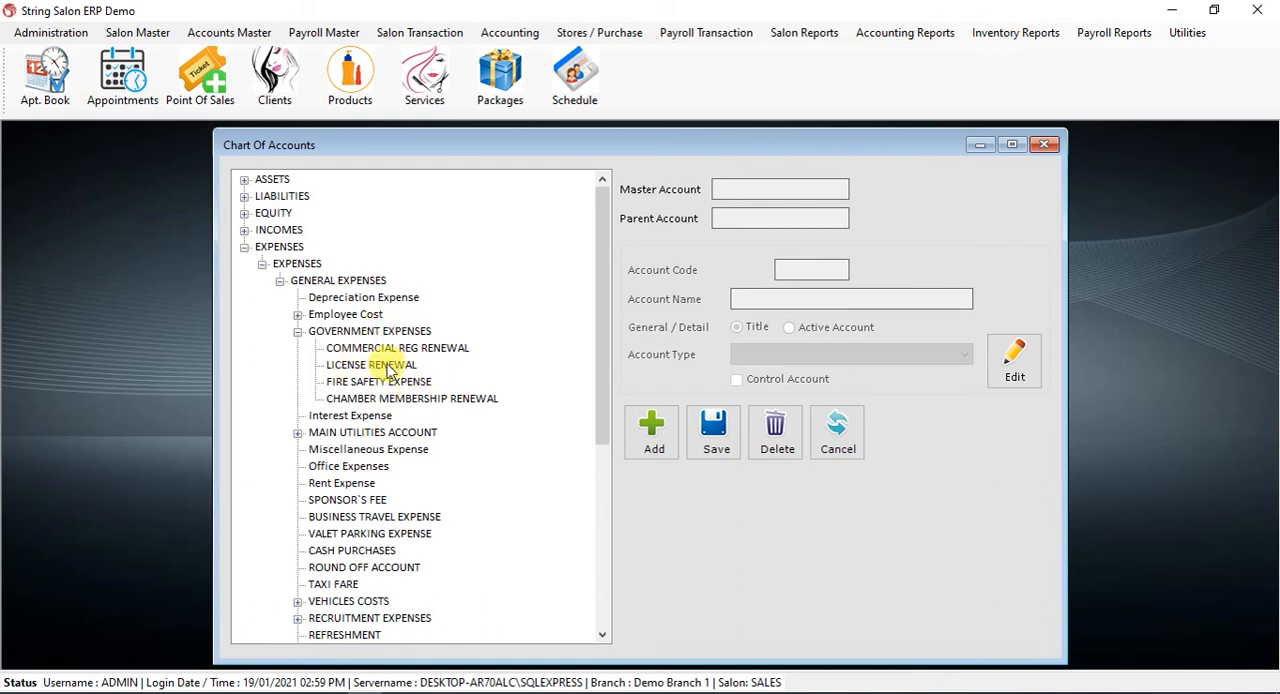
# Display the account details of Government Expenses and of its parent General Expenses, keeping both branches expanded
pyautogui.doubleClick(390, 337)
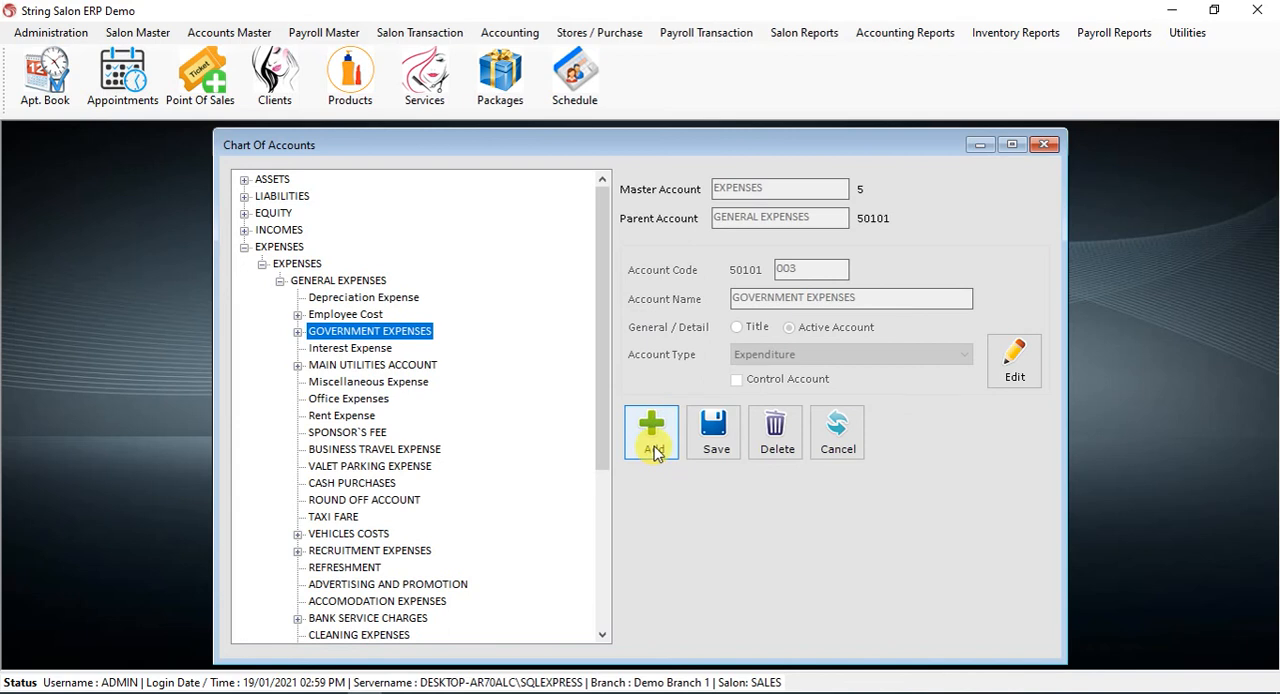
pyautogui.click(297, 331)
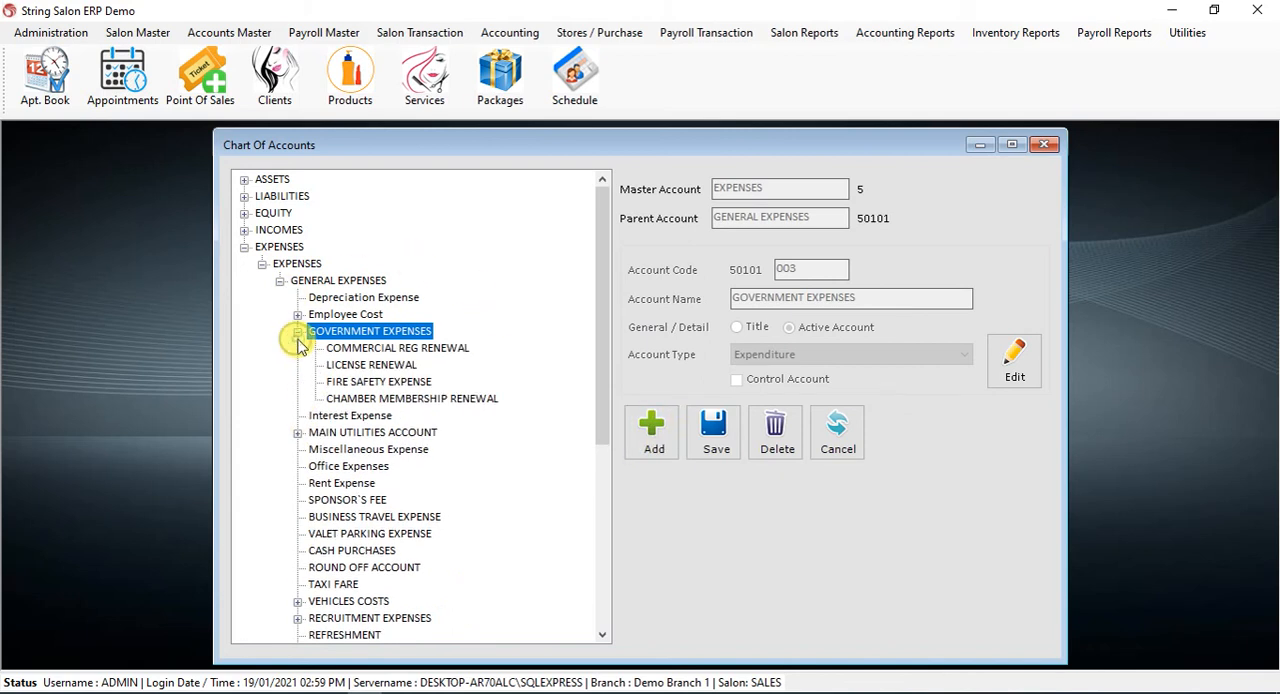
pyautogui.click(297, 331)
pyautogui.click(297, 333)
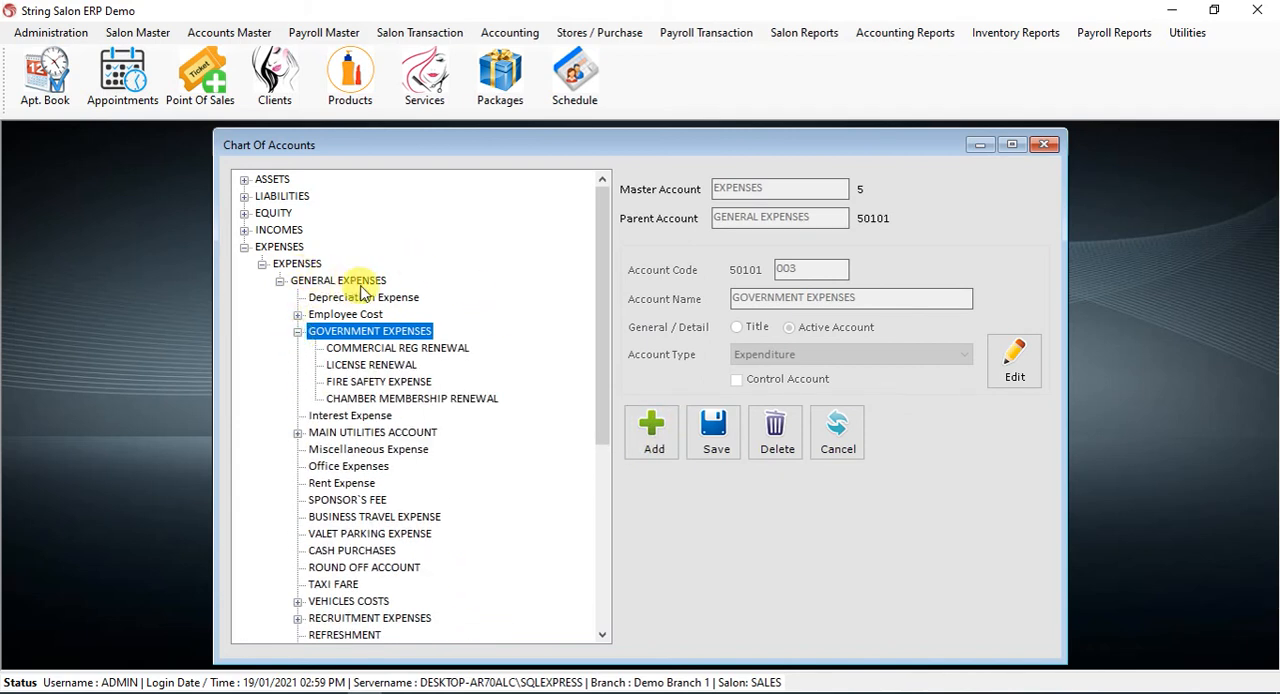
pyautogui.doubleClick(340, 283)
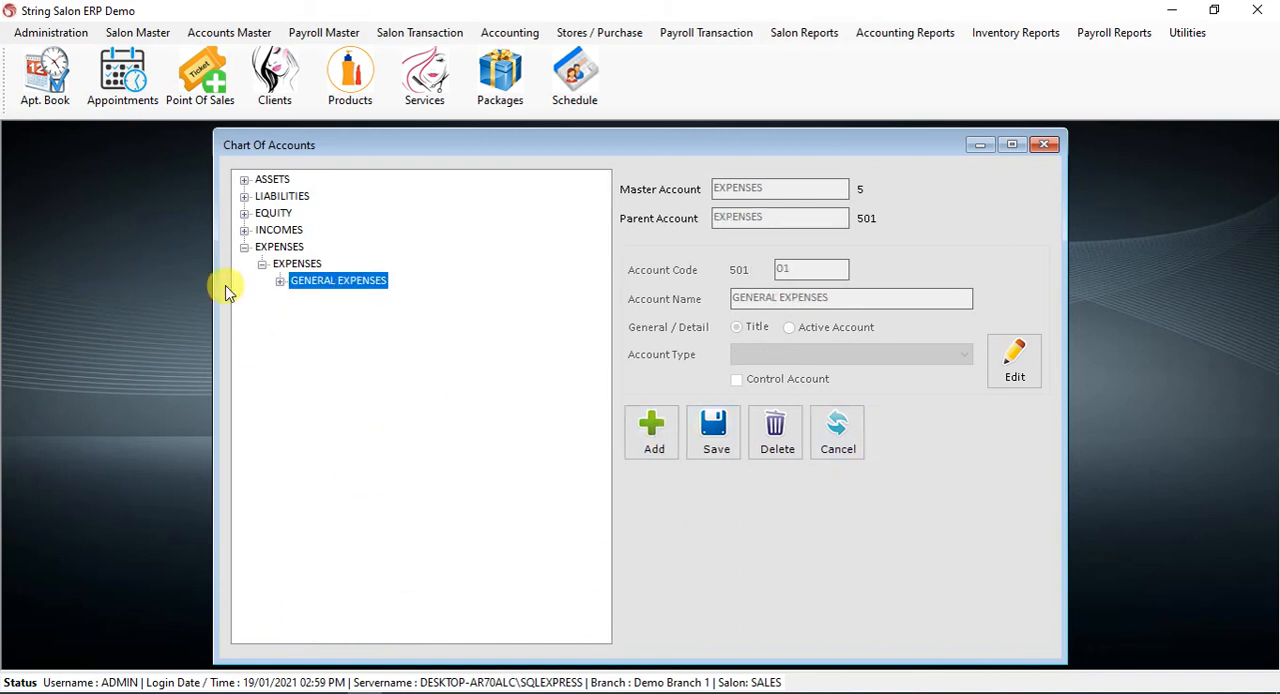
pyautogui.click(280, 281)
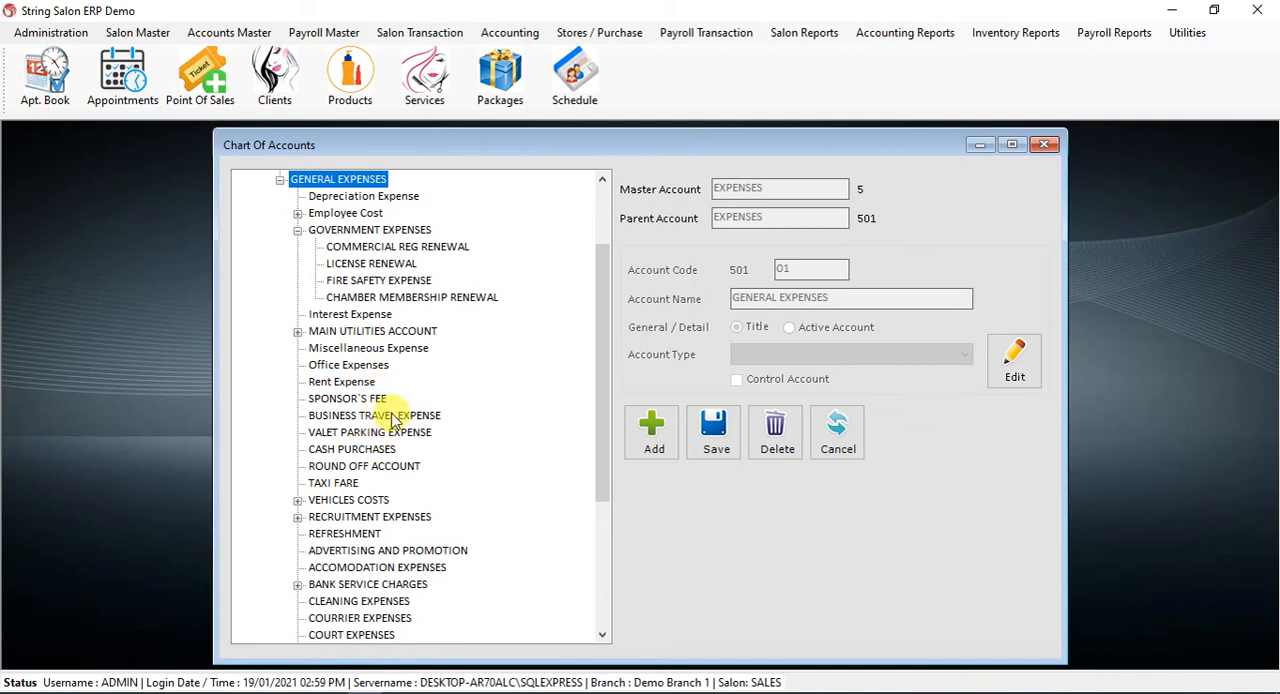
# Start a new account under Rent Expense, but close the Chart of Accounts form without saving it
pyautogui.click(342, 385)
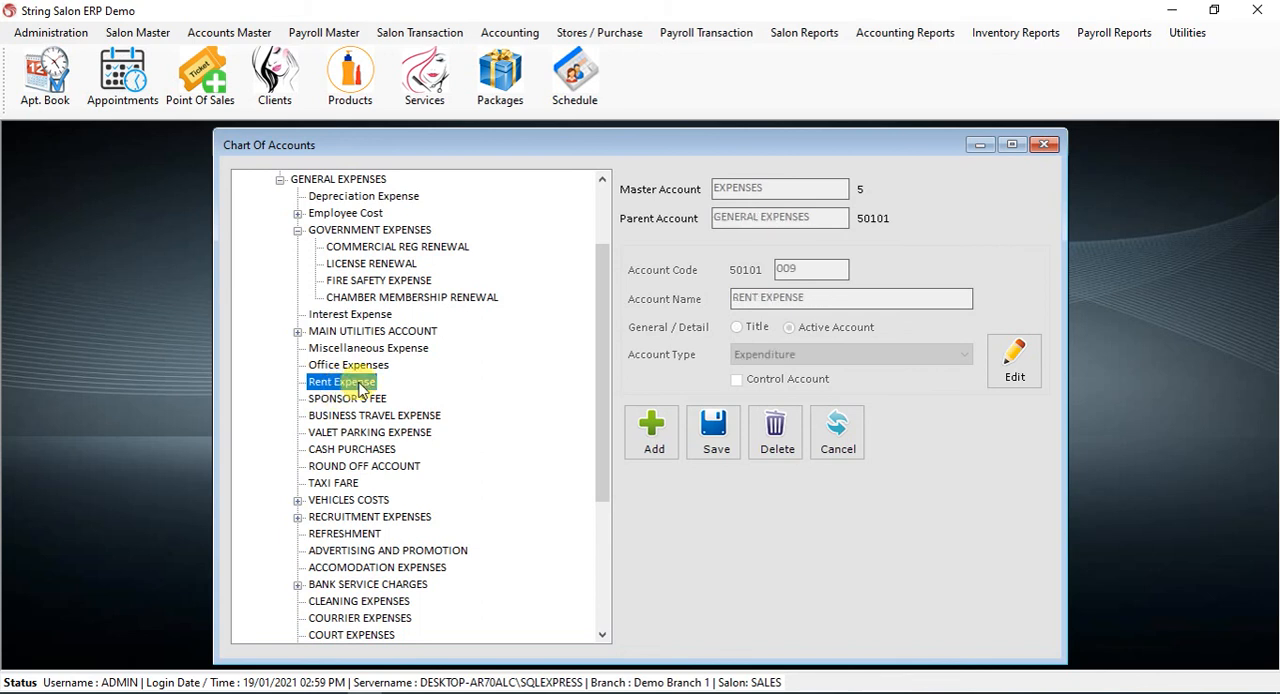
pyautogui.click(656, 425)
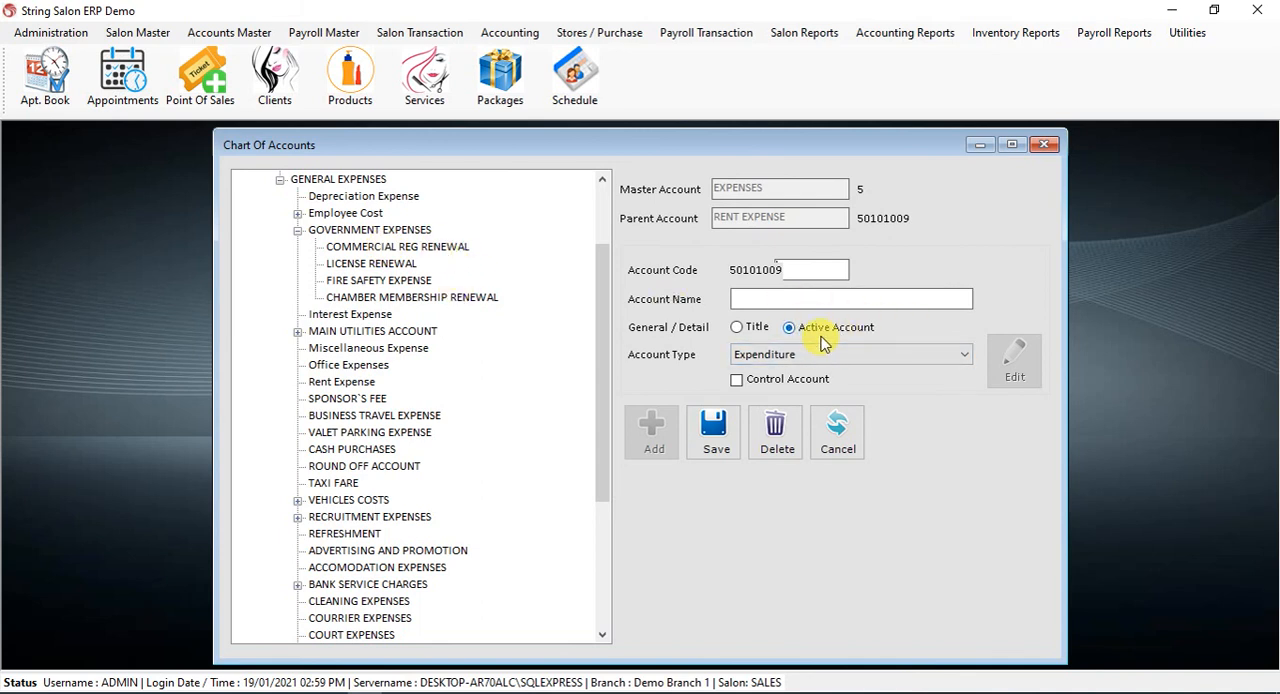
pyautogui.click(1044, 147)
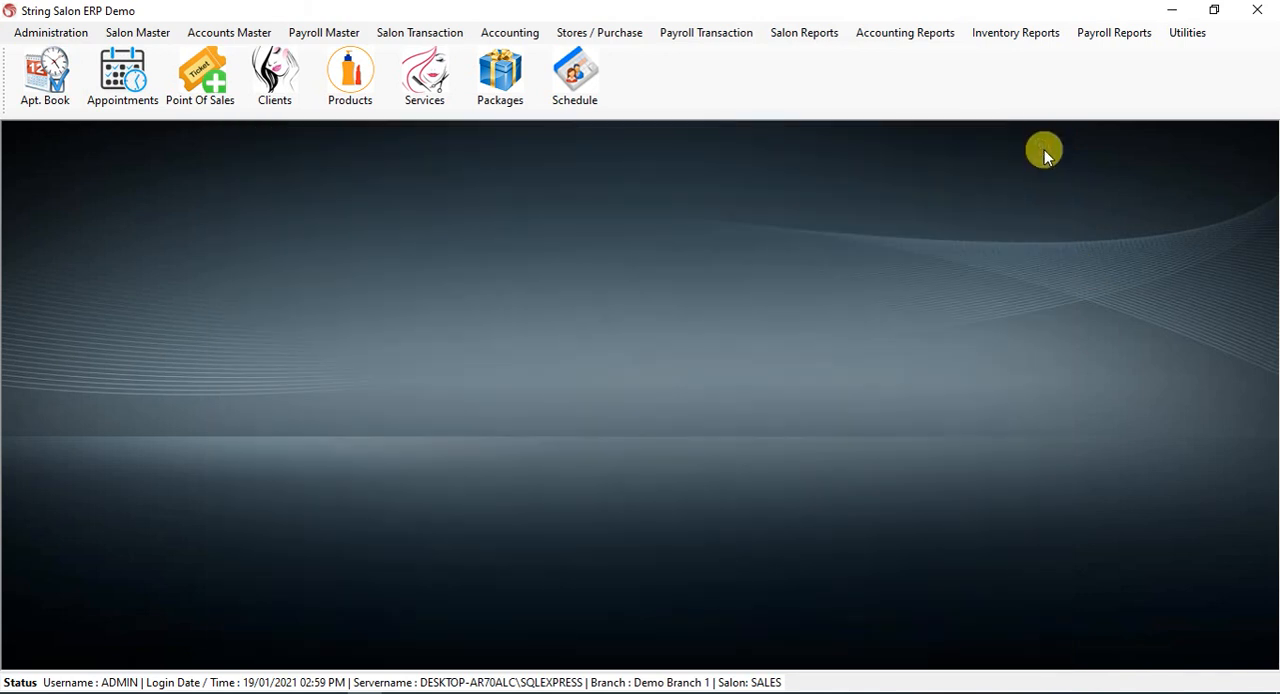